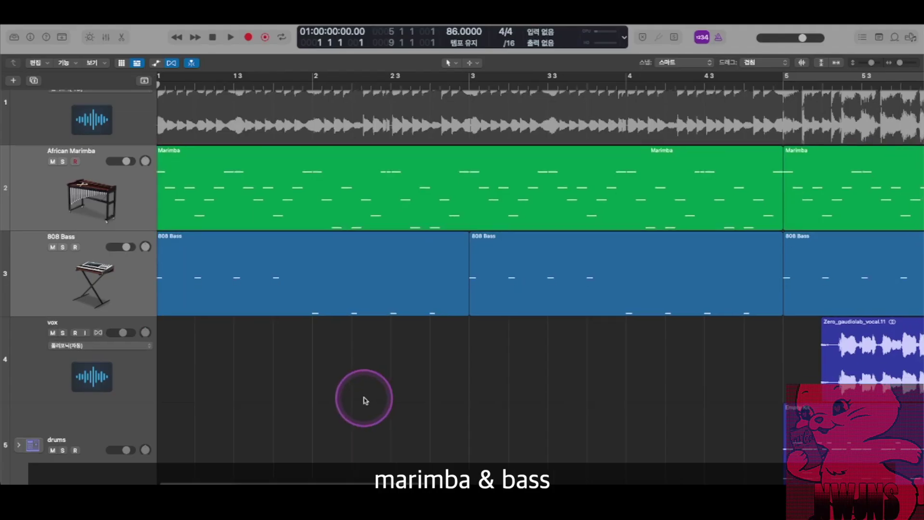
# Step: Solo the African Marimba track and play it from the start of the song to bar 4
pyautogui.click(88, 188)
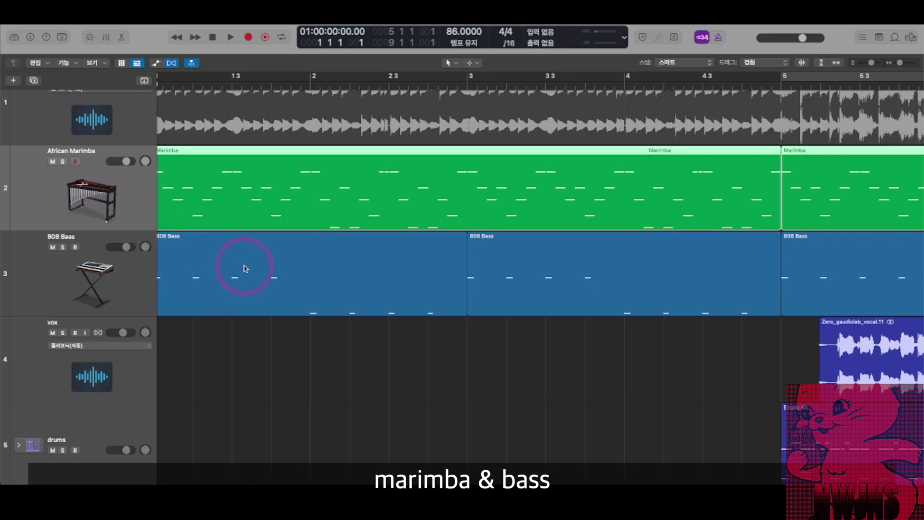
pyautogui.hscroll(-1, 239, 261)
pyautogui.scroll(2, 203, 231)
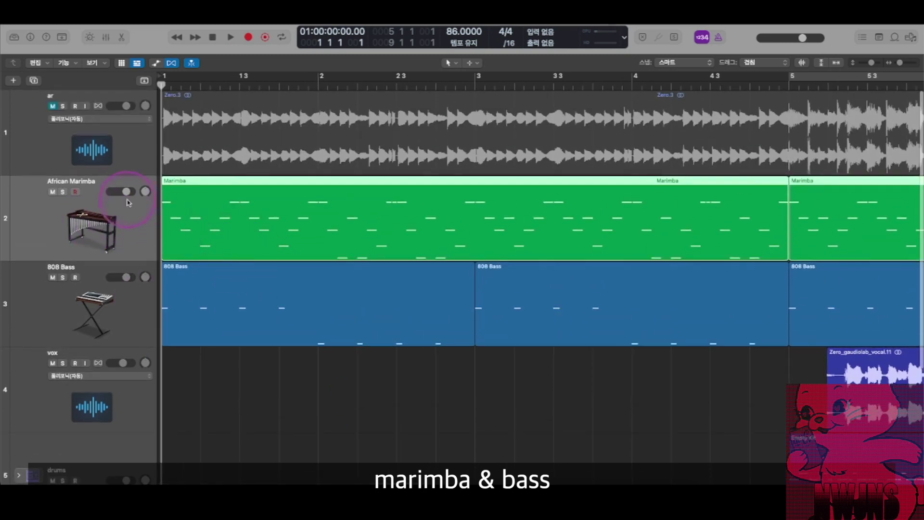
pyautogui.click(62, 192)
pyautogui.press('space')
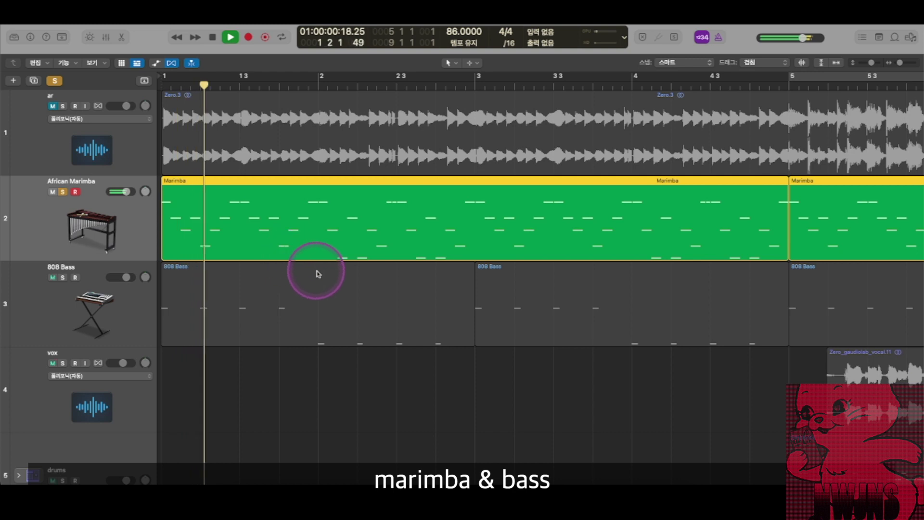
pyautogui.press('super+Down')
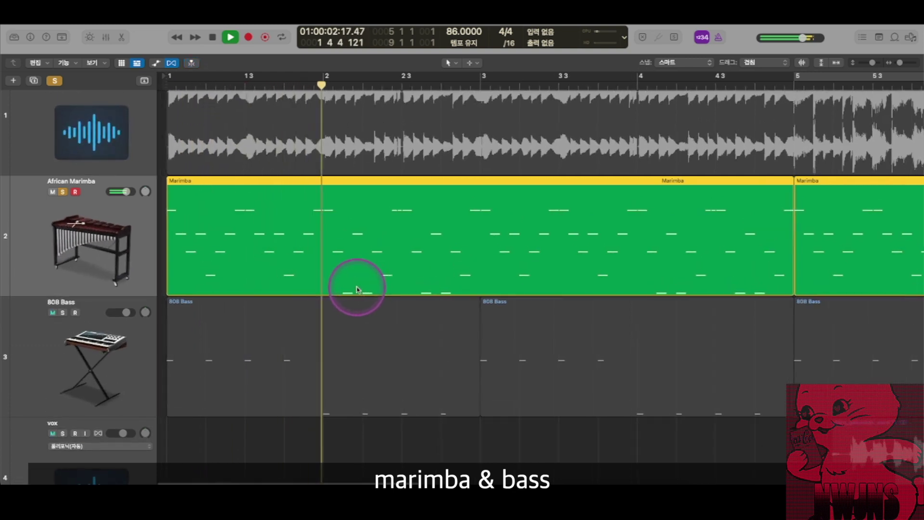
pyautogui.click(357, 289)
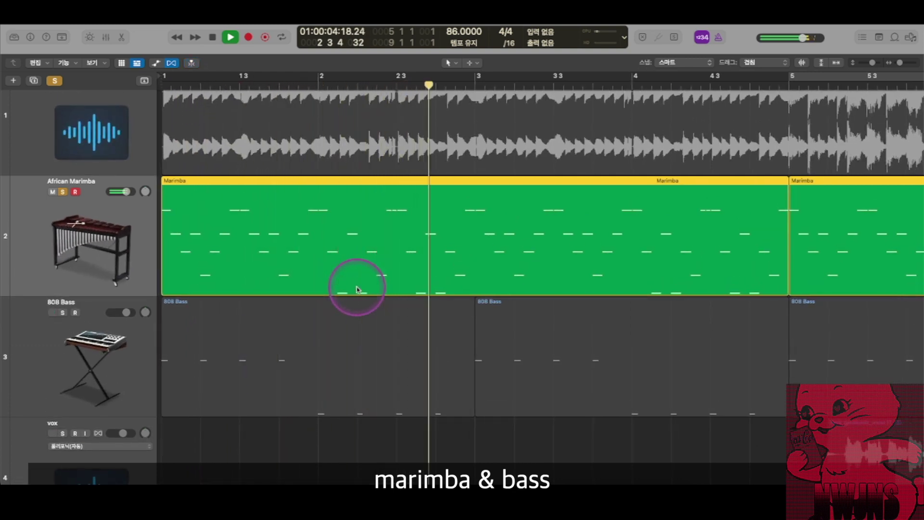
pyautogui.click(357, 289)
pyautogui.press('space')
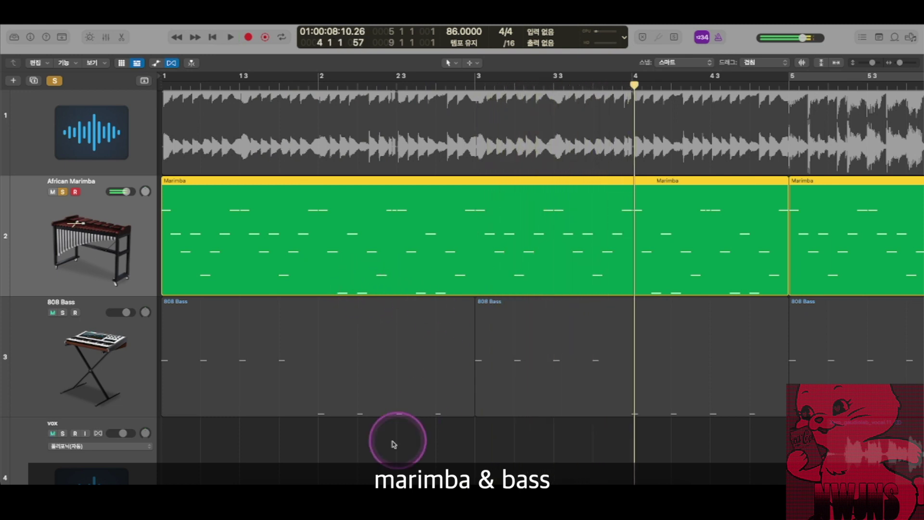
# Step: Show the sound library for the African Marimba track to view its Marimba patch in the Mallet category
pyautogui.click(349, 442)
pyautogui.scroll(3, 239, 250)
pyautogui.scroll(2, 240, 251)
pyautogui.hscroll(-5, 242, 253)
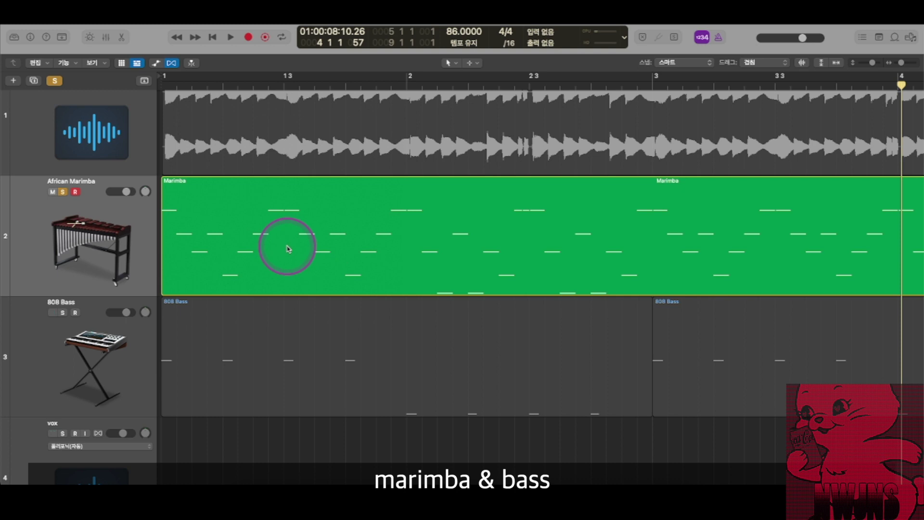
pyautogui.scroll(-3, 327, 375)
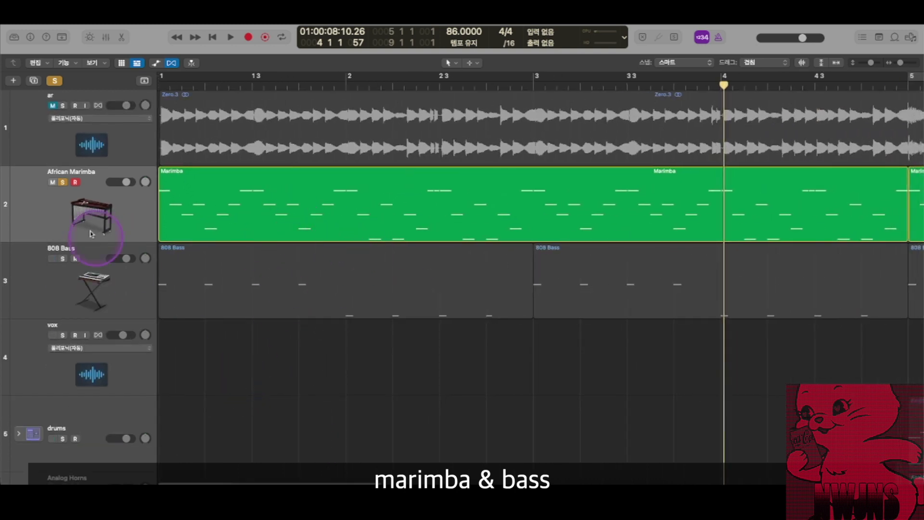
pyautogui.click(83, 210)
pyautogui.click(14, 38)
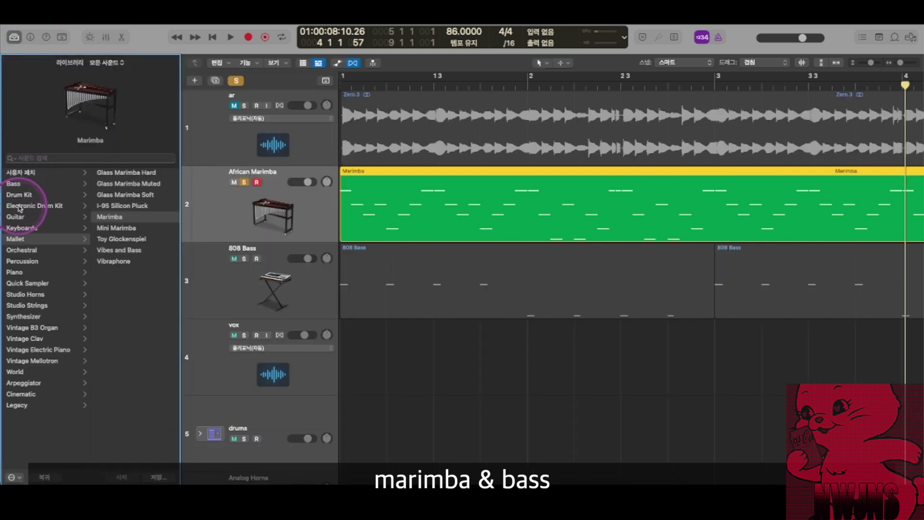
pyautogui.click(119, 228)
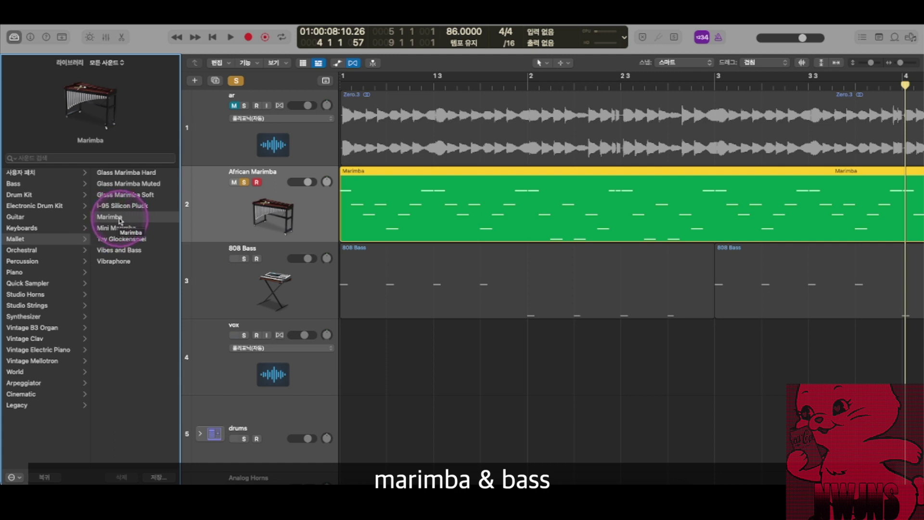
# Step: Show the inspector for the African Marimba track and open its Channel EQ
pyautogui.click(16, 43)
pyautogui.click(30, 38)
pyautogui.click(269, 118)
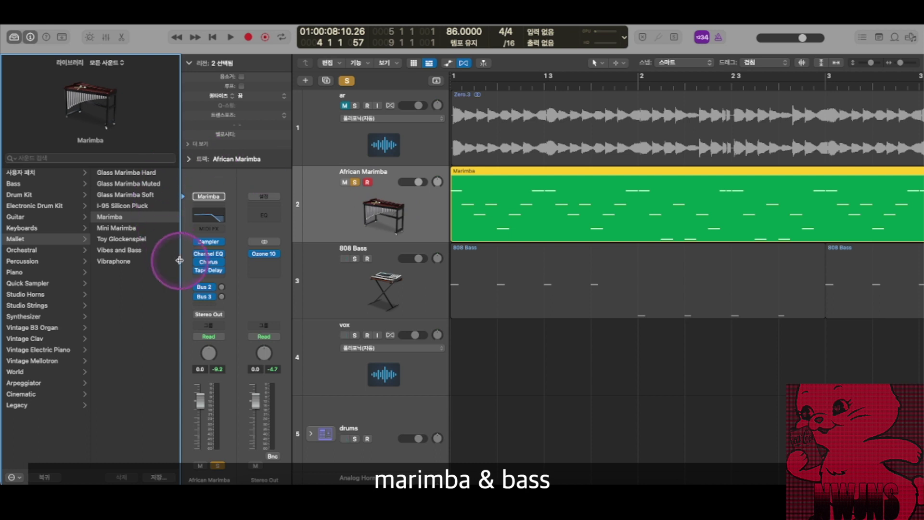
pyautogui.click(213, 223)
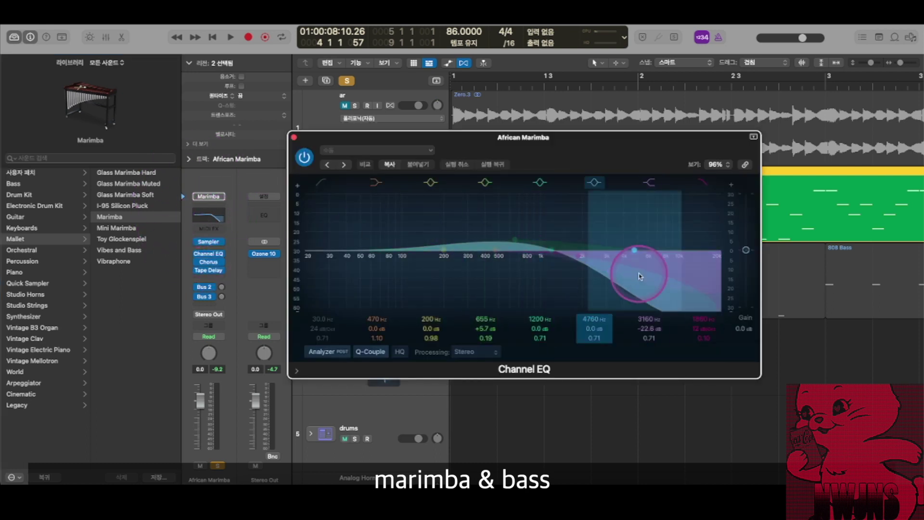
# Step: Bypass the marimba's Channel EQ, move its window clear of the tracks, and play the part from bar 1
pyautogui.click(304, 157)
pyautogui.moveTo(600, 140); pyautogui.dragTo(321, 237)
pyautogui.doubleClick(452, 87)
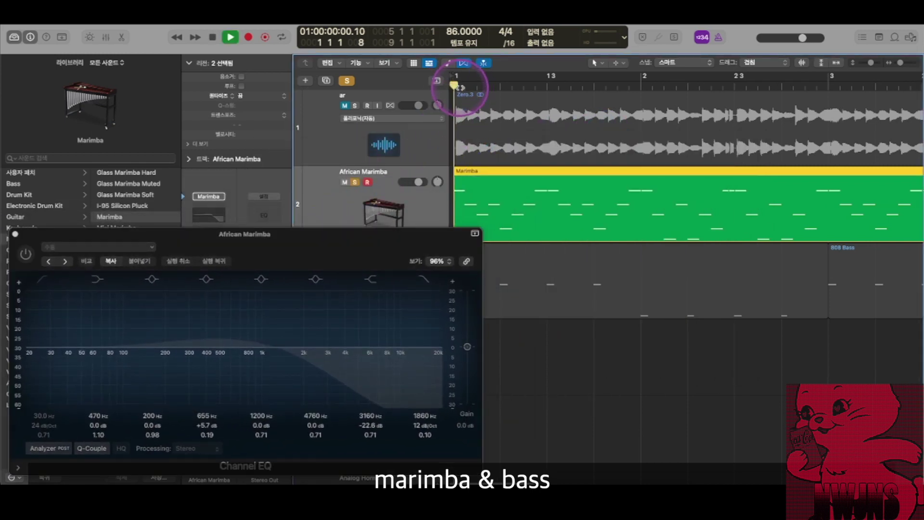
pyautogui.click(409, 255)
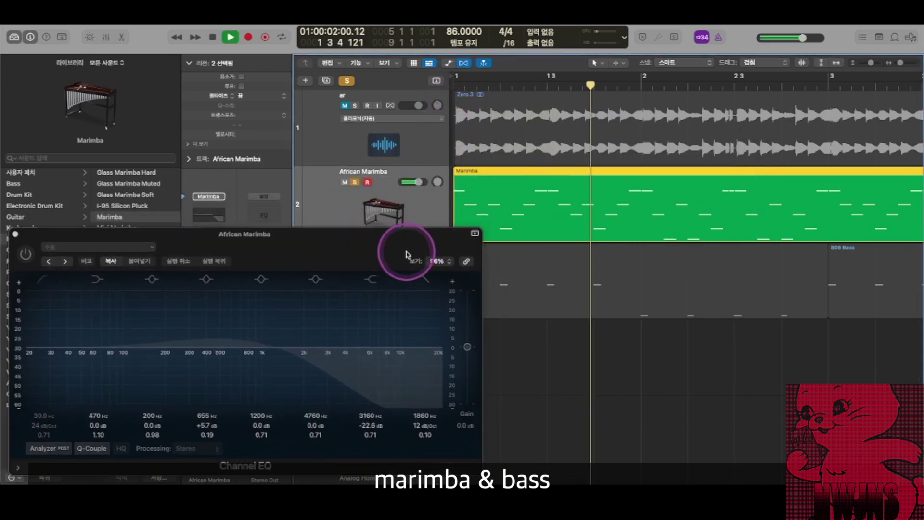
pyautogui.click(423, 279)
pyautogui.press('space')
# Step: Turn the marimba's Channel EQ back on, play the part from bar 1 for comparison, and close the EQ window
pyautogui.click(26, 254)
pyautogui.click(250, 204)
pyautogui.press('space')
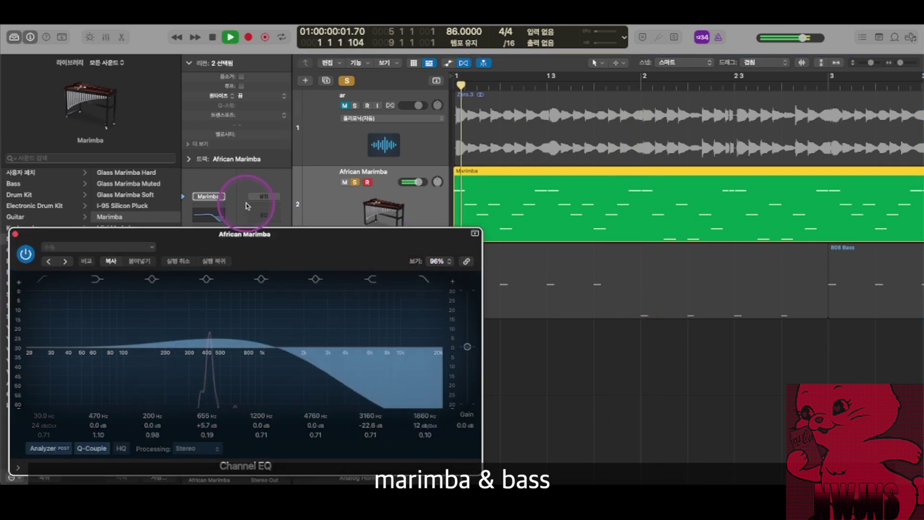
pyautogui.click(89, 235)
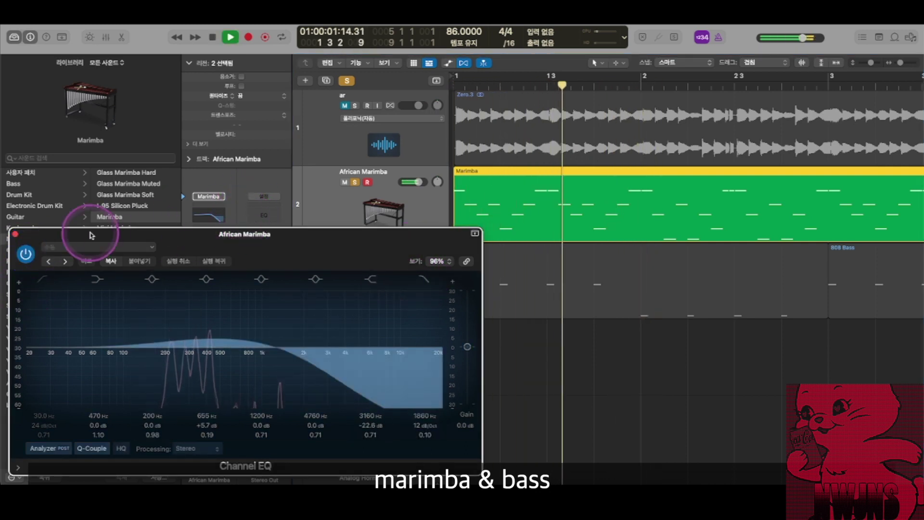
pyautogui.press('space')
pyautogui.click(16, 236)
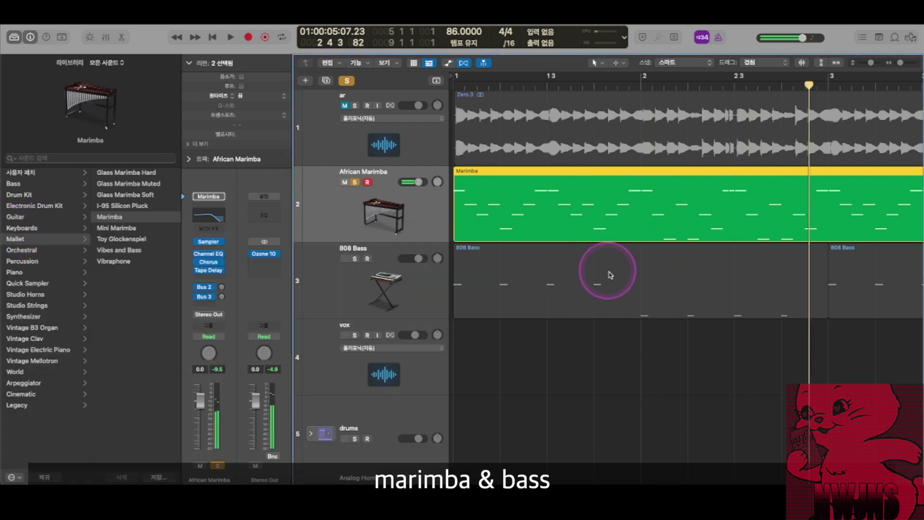
# Step: Hide the sound library and examine the note pattern of the first Marimba region, from bar 1 to bar 5
pyautogui.click(14, 38)
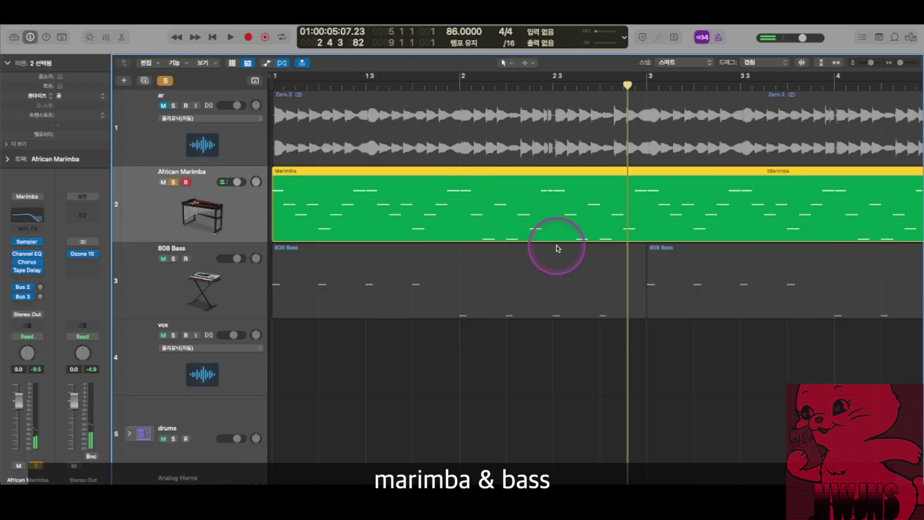
pyautogui.click(477, 381)
pyautogui.click(450, 202)
pyautogui.press('super+Left')
pyautogui.press('super+Left')
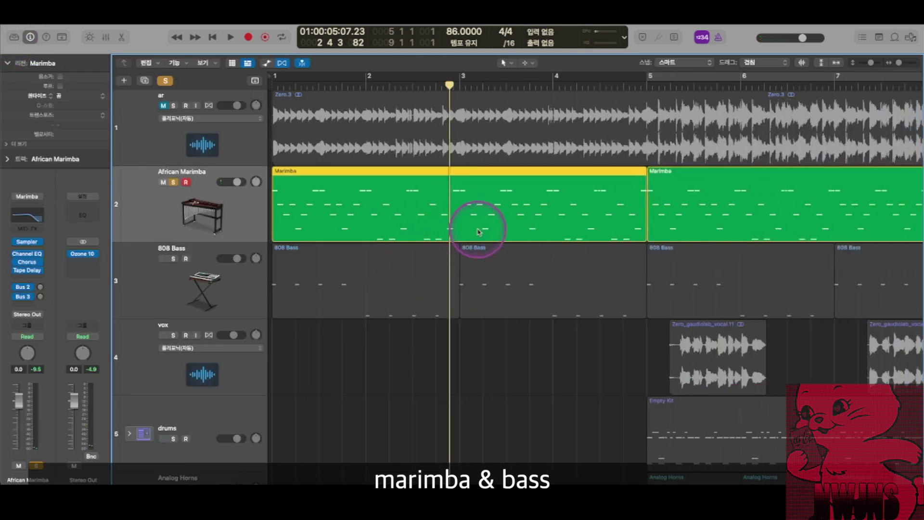
pyautogui.press('super+Down')
pyautogui.press('super+Down')
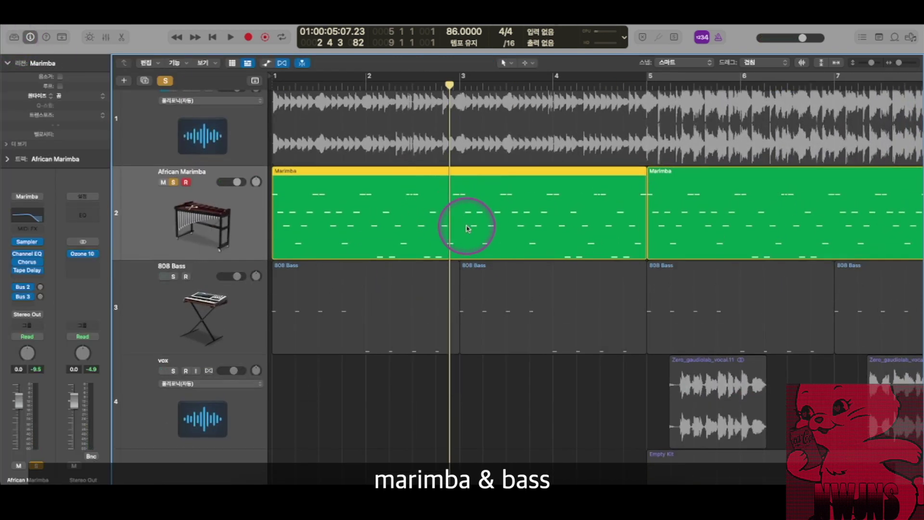
pyautogui.scroll(2, 467, 228)
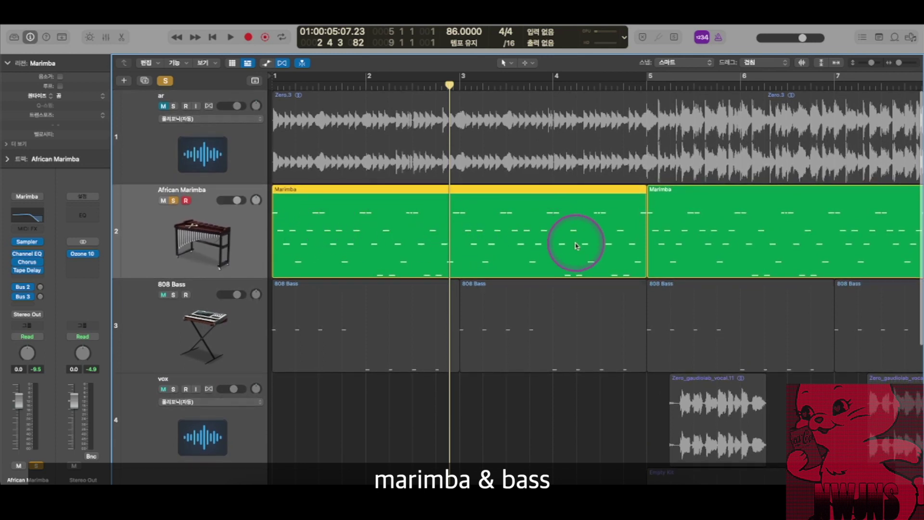
pyautogui.scroll(4, 502, 237)
pyautogui.scroll(-4, 450, 239)
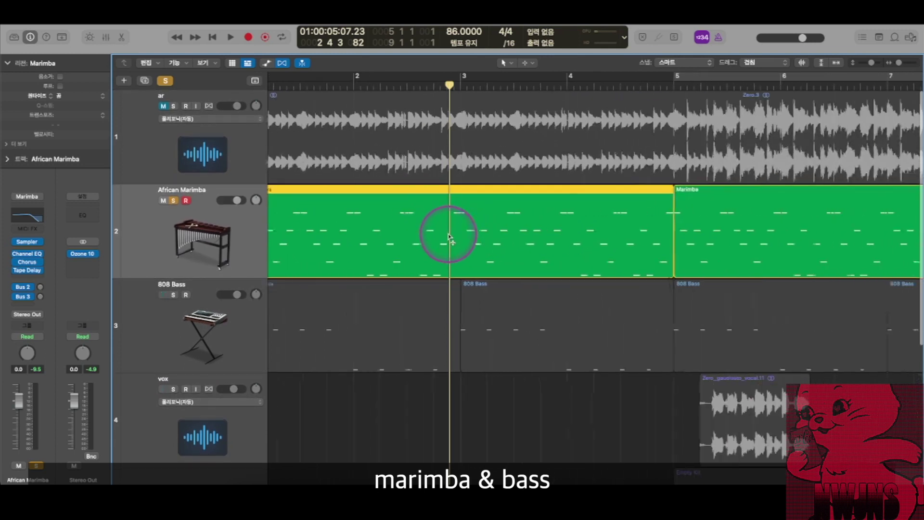
pyautogui.hscroll(-2, 436, 245)
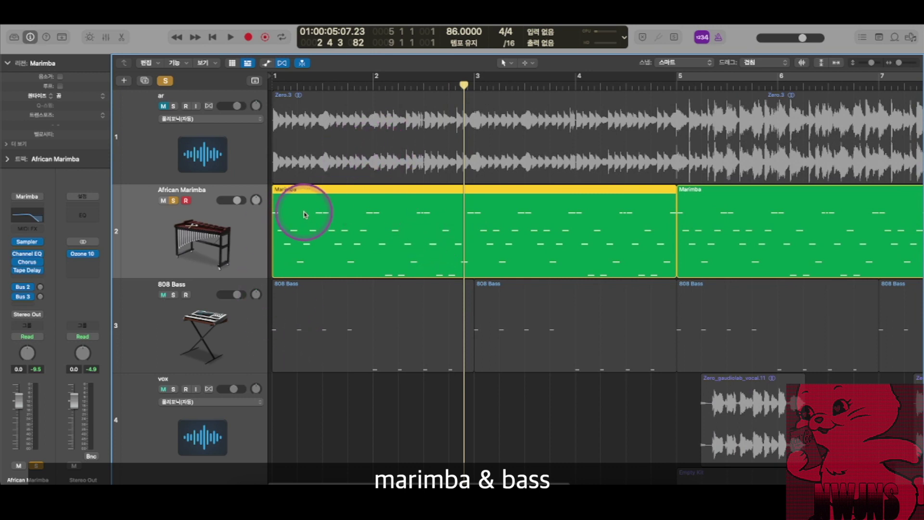
# Step: Return the playhead to the start and solo the 808 Bass track alongside the African Marimba track
pyautogui.press('Return')
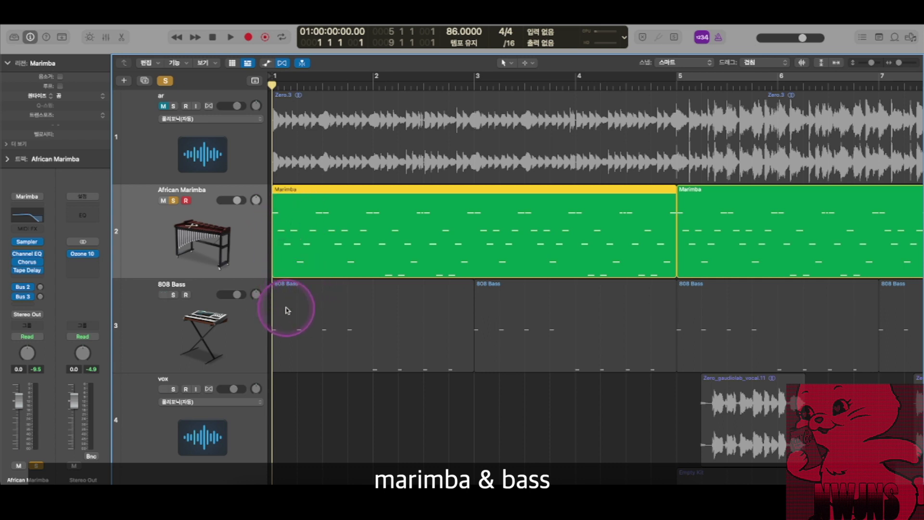
pyautogui.click(306, 392)
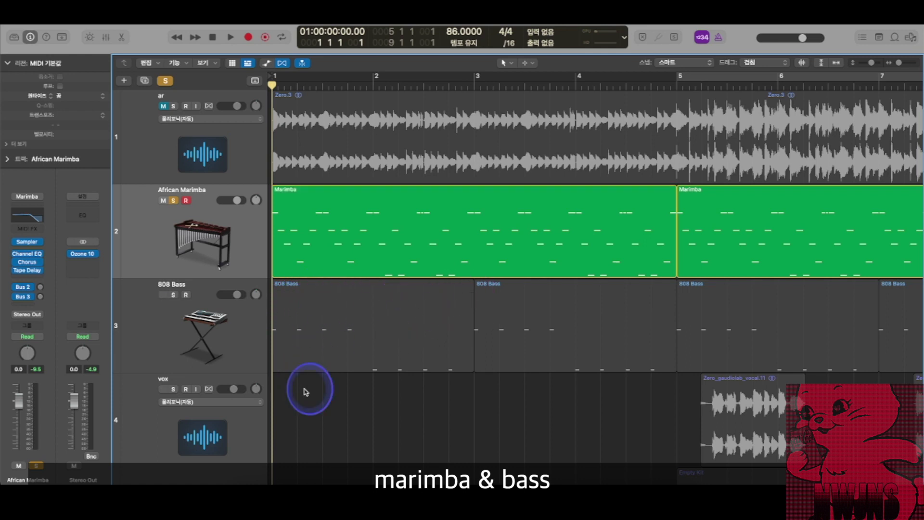
pyautogui.press('super+Right')
pyautogui.press('super+Up')
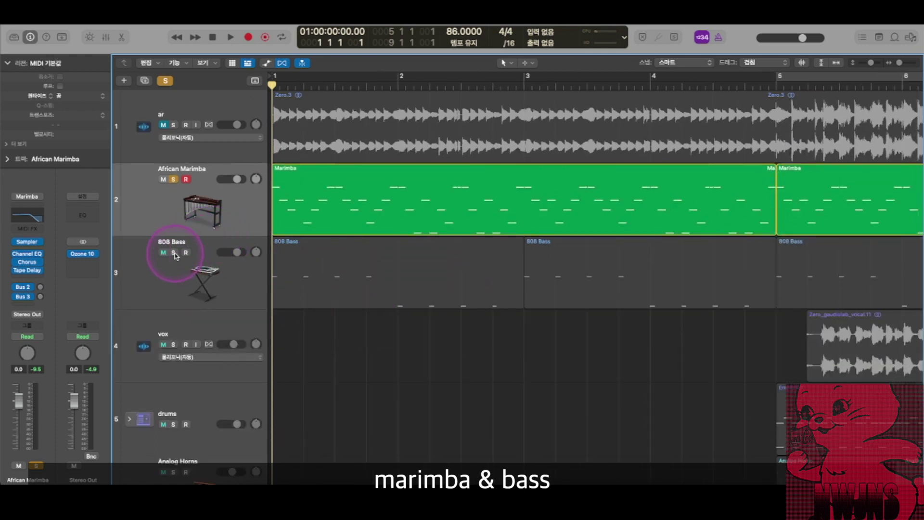
pyautogui.click(173, 253)
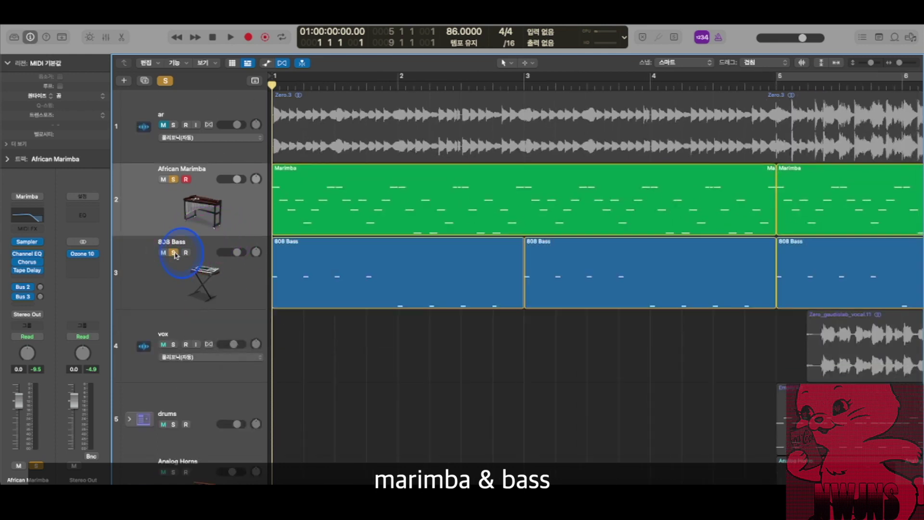
pyautogui.click(176, 180)
pyautogui.click(184, 210)
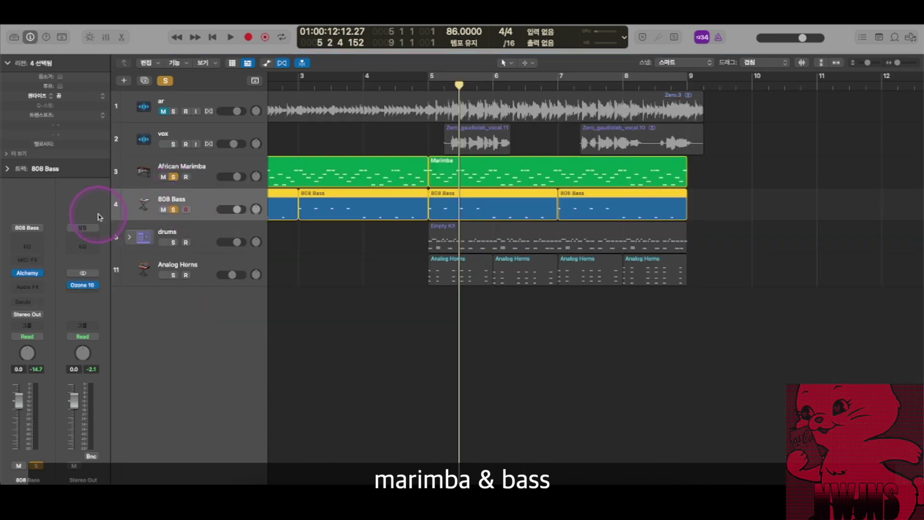
# Step: Locate the 808 Bass patch in the sound library under Synthesizer, Bass, and hide the library again
pyautogui.click(14, 37)
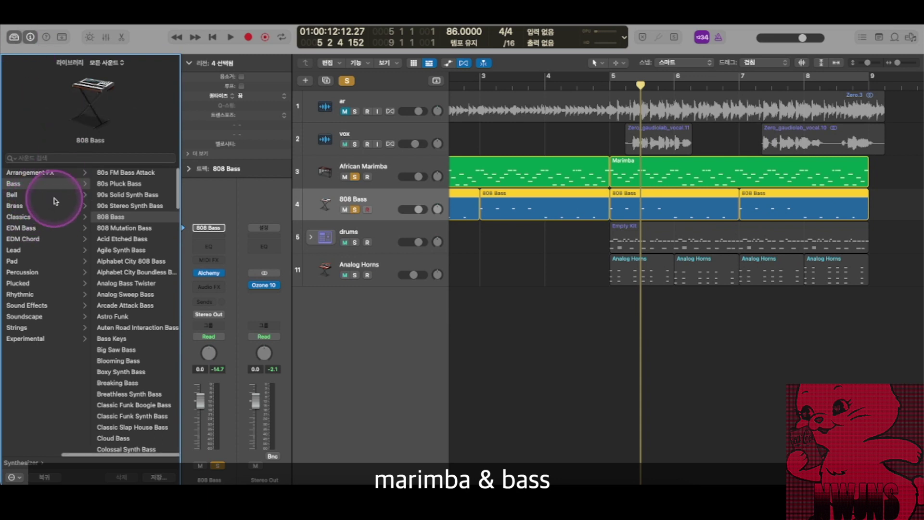
pyautogui.hscroll(-5, 56, 213)
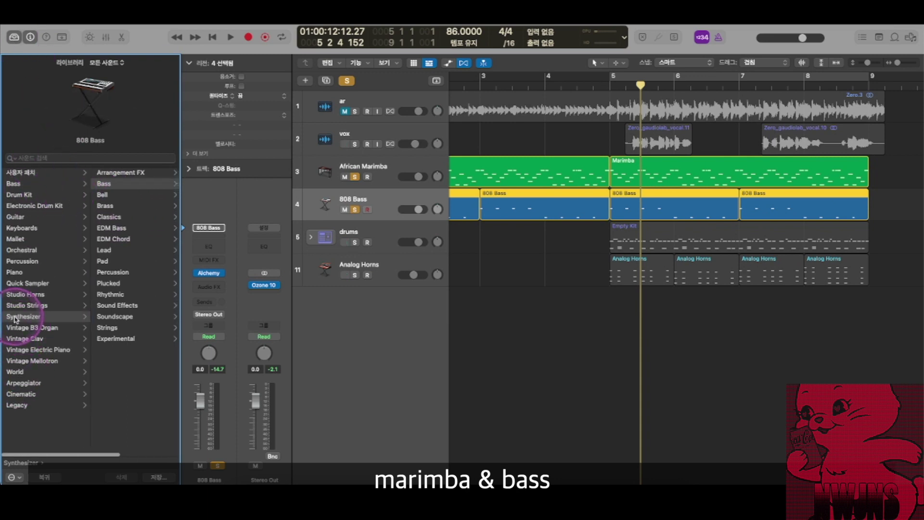
pyautogui.click(109, 184)
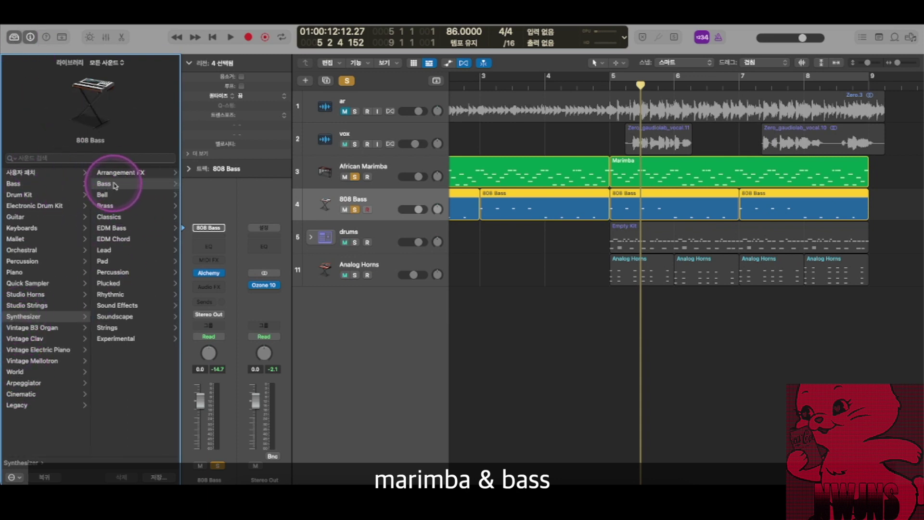
pyautogui.click(115, 185)
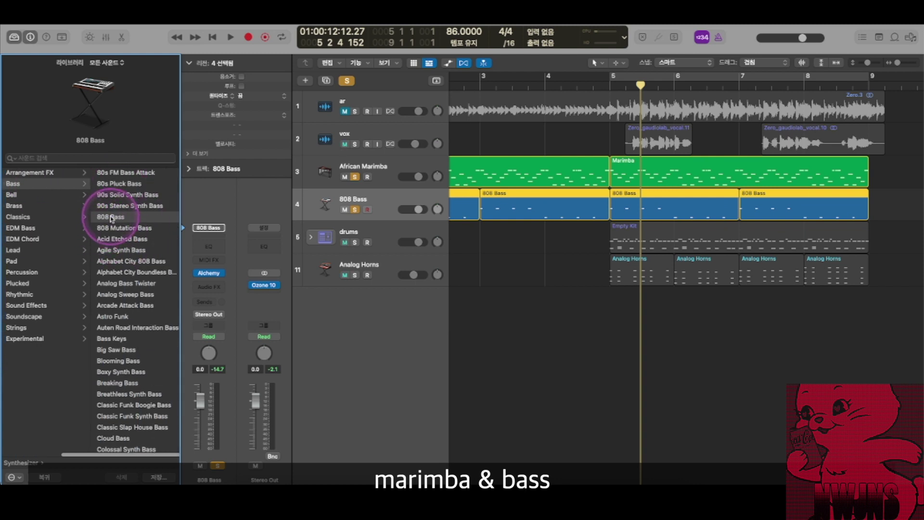
pyautogui.click(14, 36)
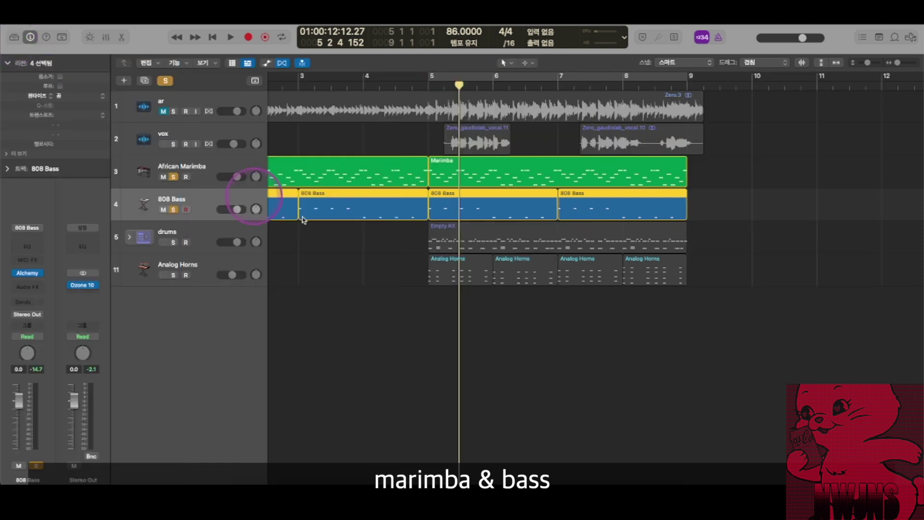
# Step: Examine the note pattern of the 808 Bass regions from bar 1 to bar 5
pyautogui.scroll(3, 419, 243)
pyautogui.scroll(3, 454, 260)
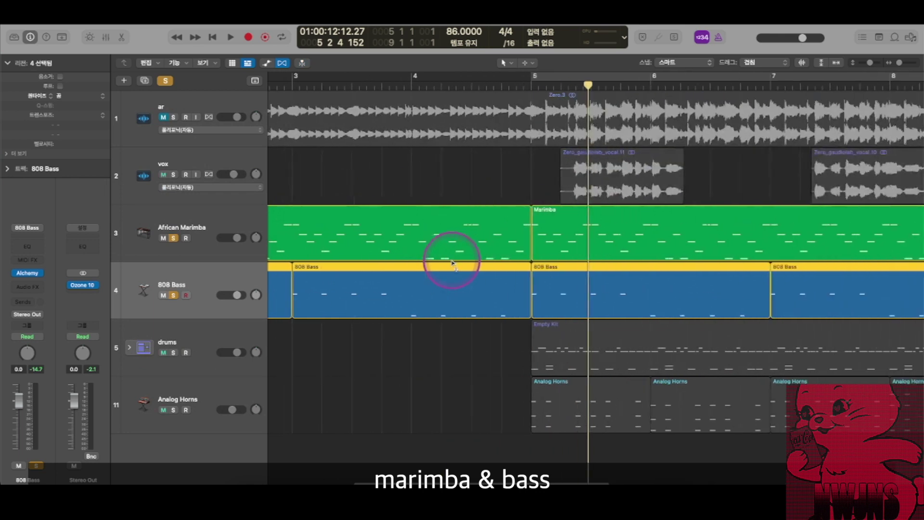
pyautogui.hscroll(-5, 454, 264)
pyautogui.hscroll(1, 419, 294)
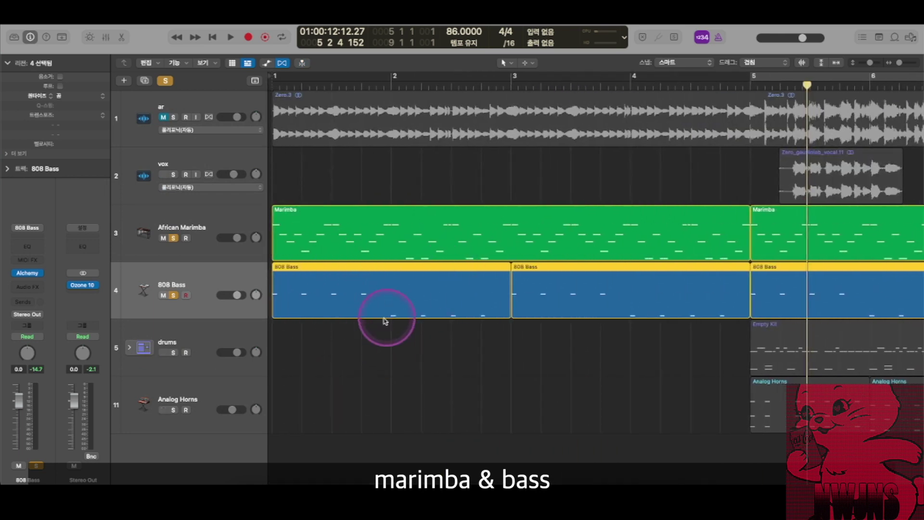
# Step: Listen to the soloed 808 Bass track from bar 1 into bar 2
pyautogui.hscroll(-3, 391, 320)
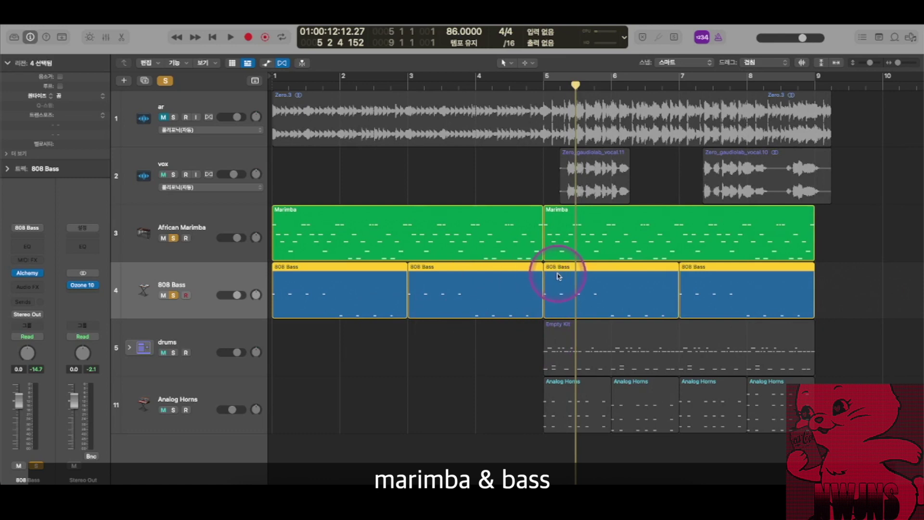
pyautogui.click(450, 351)
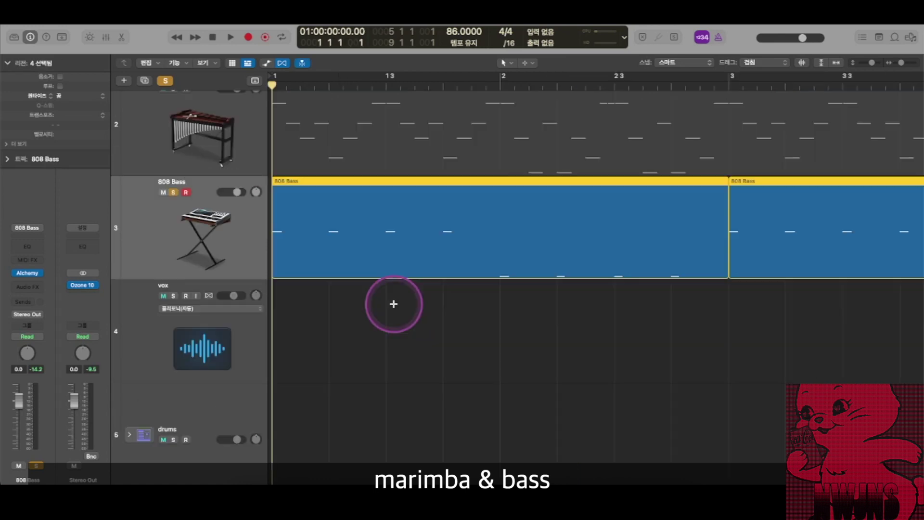
pyautogui.press('super+Left')
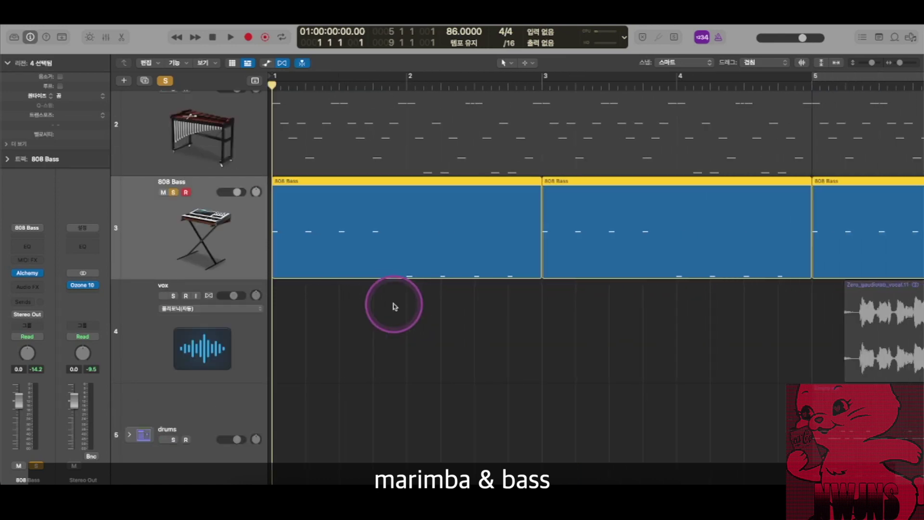
pyautogui.scroll(2, 394, 303)
pyautogui.scroll(-2, 391, 302)
pyautogui.click(329, 317)
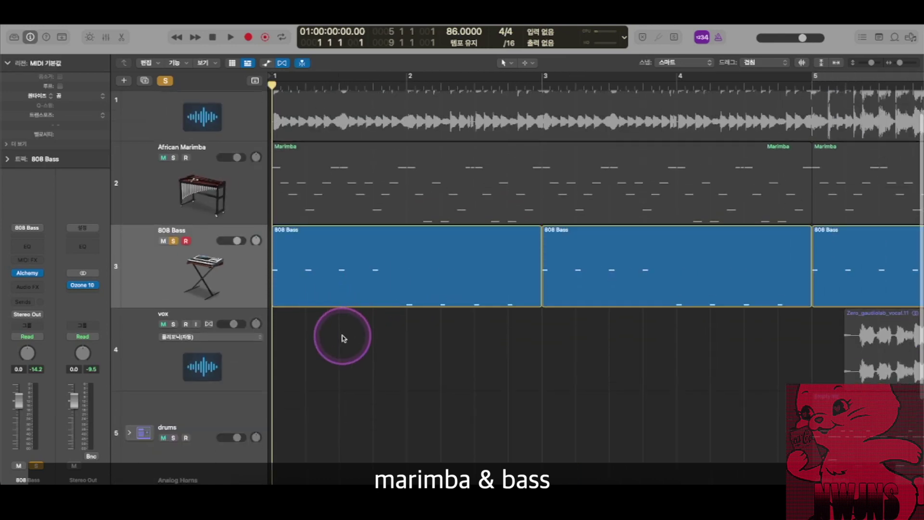
pyautogui.click(249, 269)
pyautogui.press('space')
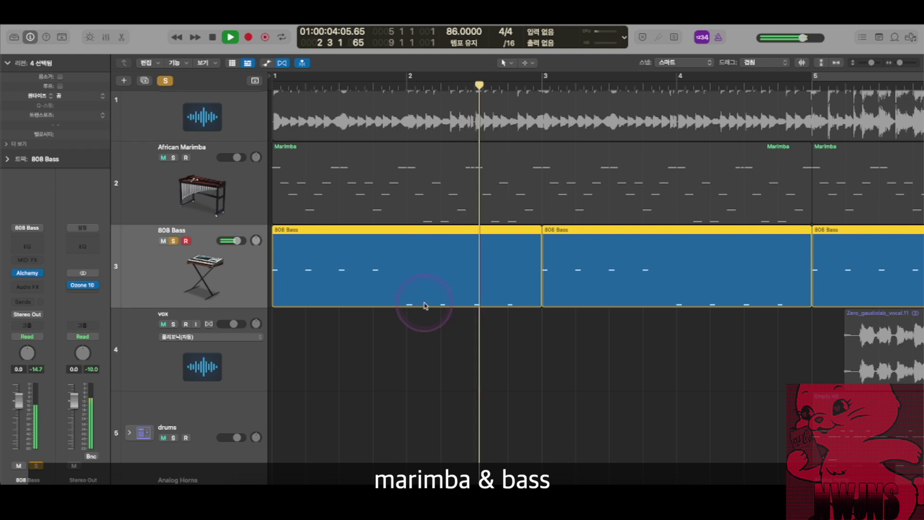
pyautogui.press('space')
# Step: Open the first 808 Bass region in the Piano Roll, highlight all its A3 notes and the lower bar 2 notes, and close the editor
pyautogui.click(432, 344)
pyautogui.doubleClick(402, 299)
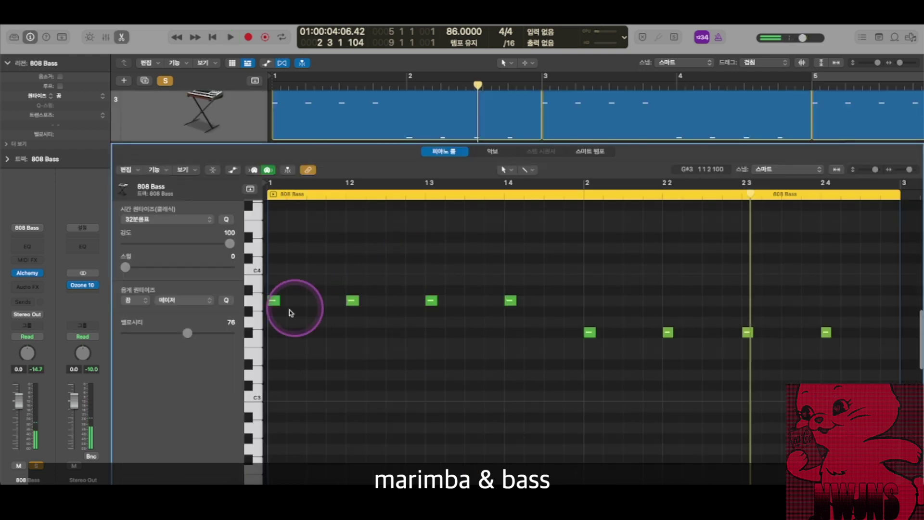
pyautogui.click(254, 303)
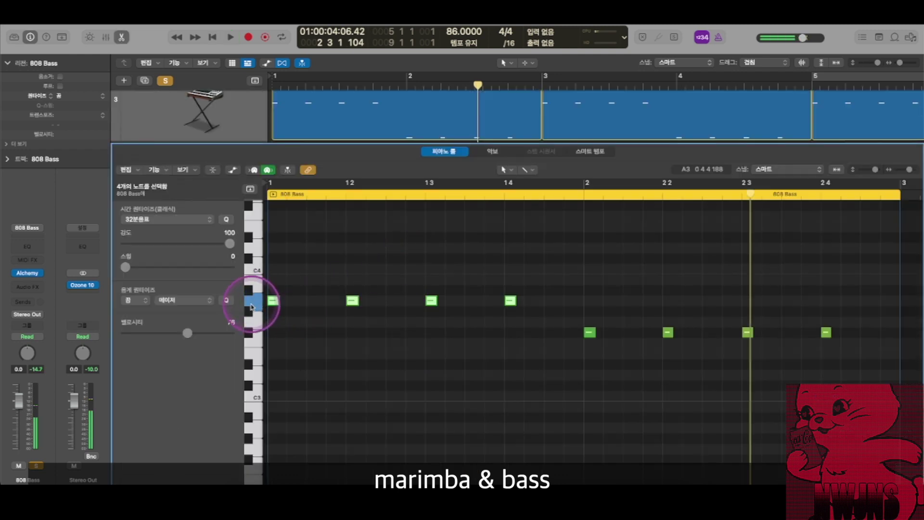
pyautogui.click(247, 333)
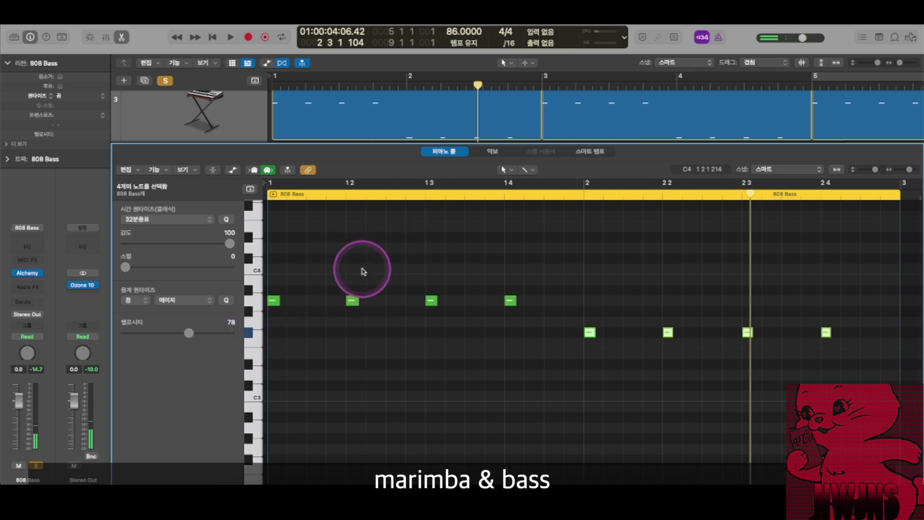
pyautogui.press('e')
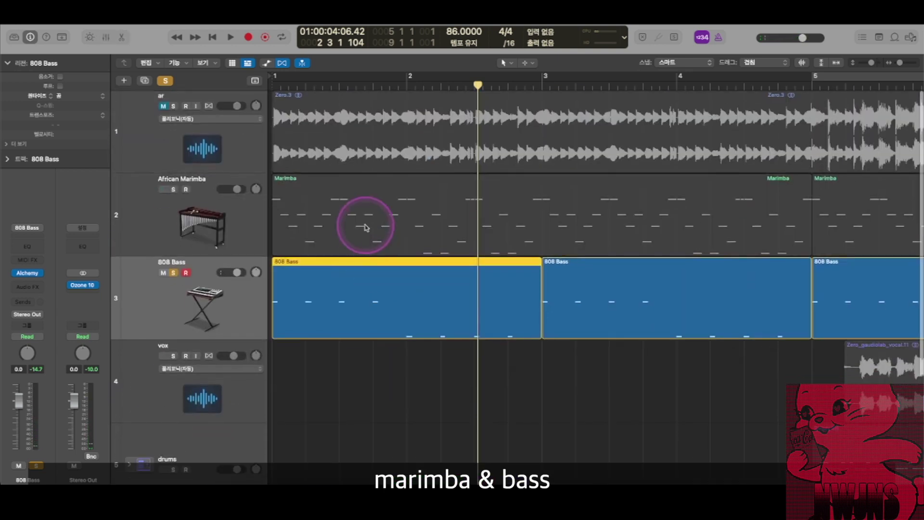
# Step: Solo the African Marimba track as well and open its first region in the Piano Roll
pyautogui.click(364, 223)
pyautogui.click(174, 190)
pyautogui.click(350, 224)
pyautogui.doubleClick(369, 225)
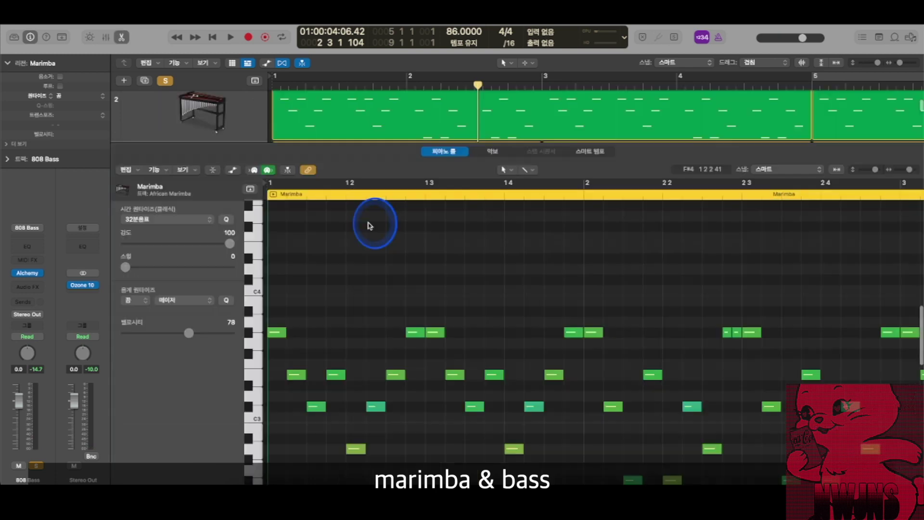
# Step: Select the first five notes of the Marimba region to check the chord they form, and clear the selection
pyautogui.hscroll(-2, 446, 327)
pyautogui.scroll(-3, 452, 340)
pyautogui.scroll(-2, 452, 339)
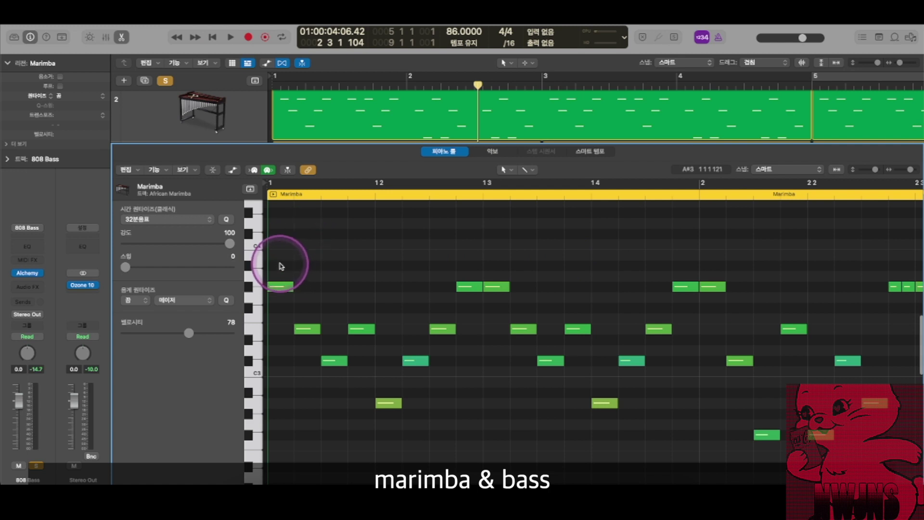
pyautogui.moveTo(279, 250); pyautogui.dragTo(383, 415)
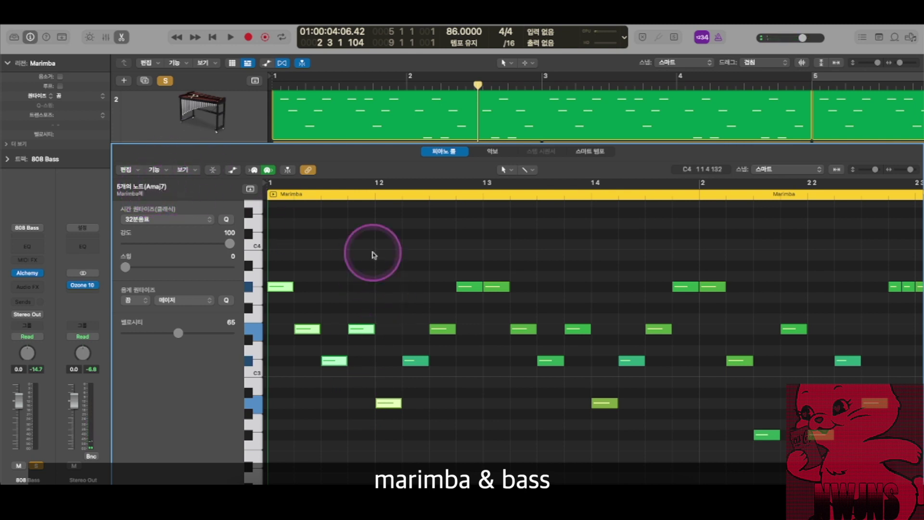
pyautogui.click(399, 258)
# Step: Move the playhead to bar 2 and select the four marimba notes starting there to check their chord
pyautogui.press('super+Left')
pyautogui.press('super+Left')
pyautogui.press('super+Left')
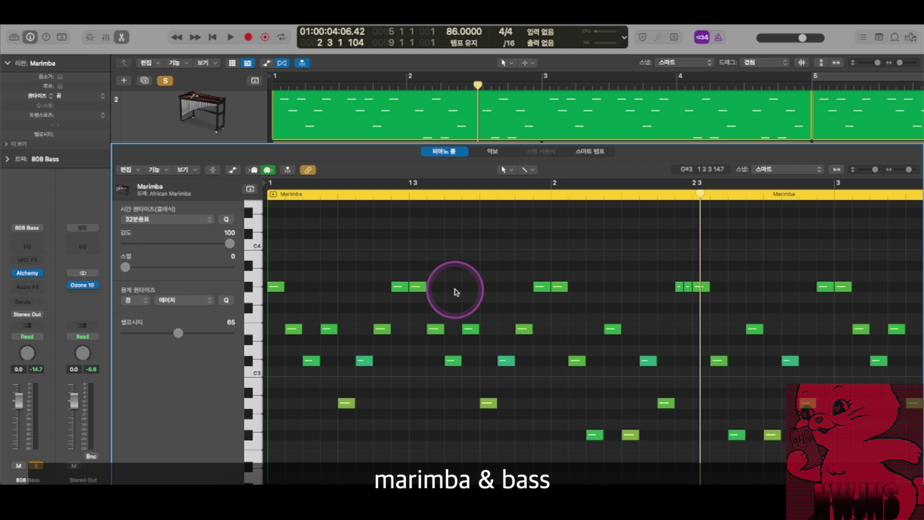
pyautogui.press('super+Left')
pyautogui.click(486, 194)
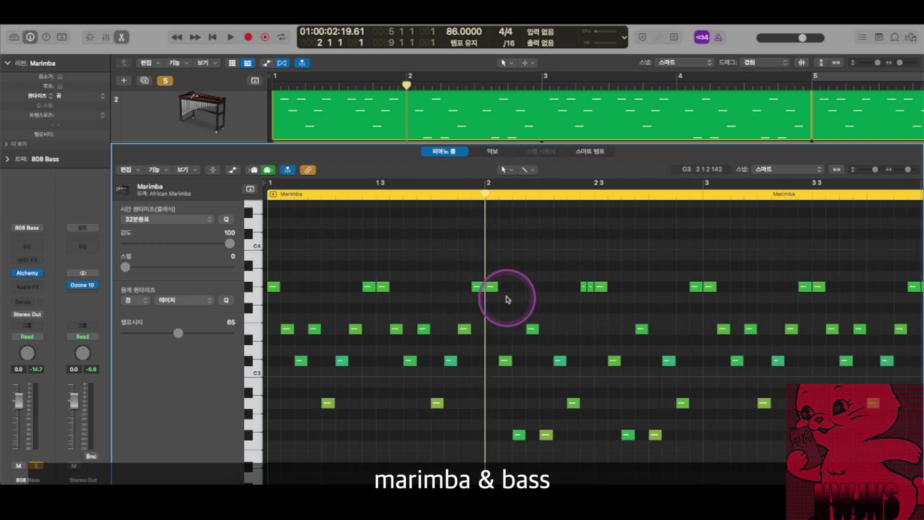
pyautogui.moveTo(493, 264); pyautogui.dragTo(529, 440)
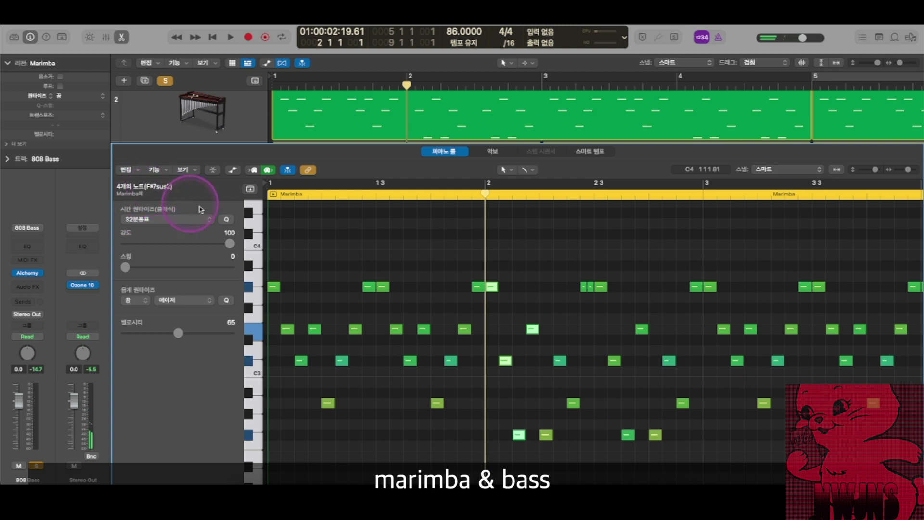
pyautogui.click(550, 252)
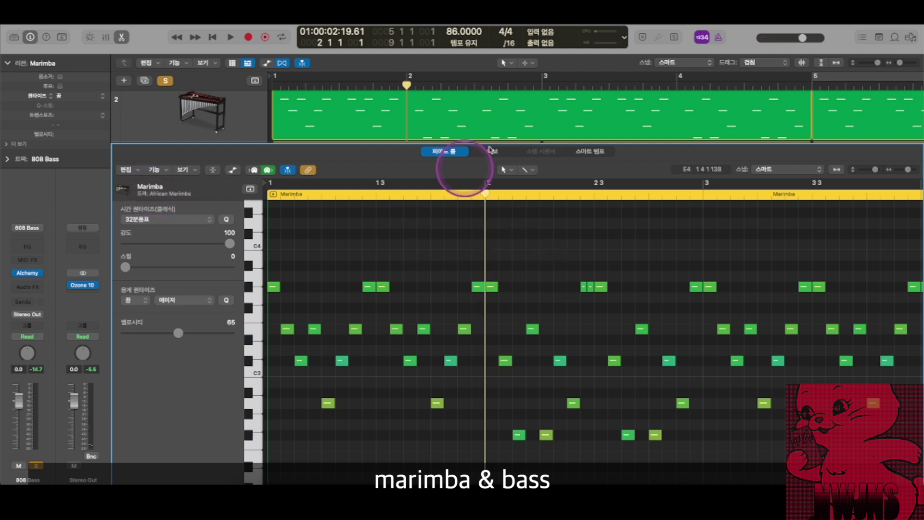
# Step: Show the project notes to read the chord progression and hide them again
pyautogui.click(879, 38)
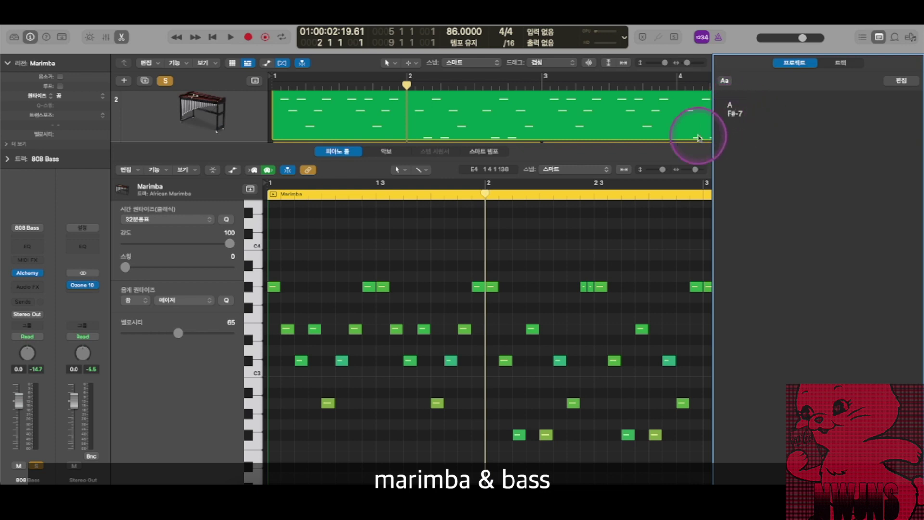
pyautogui.scroll(-3, 553, 237)
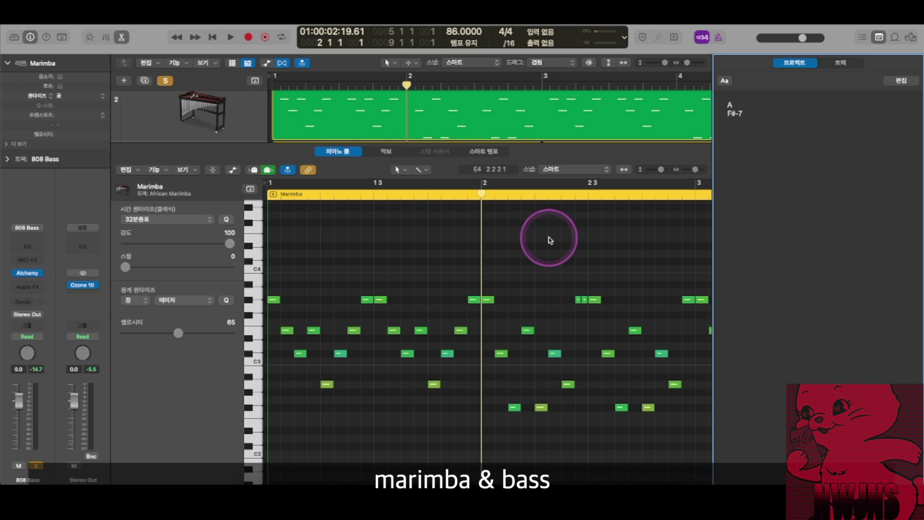
pyautogui.click(879, 38)
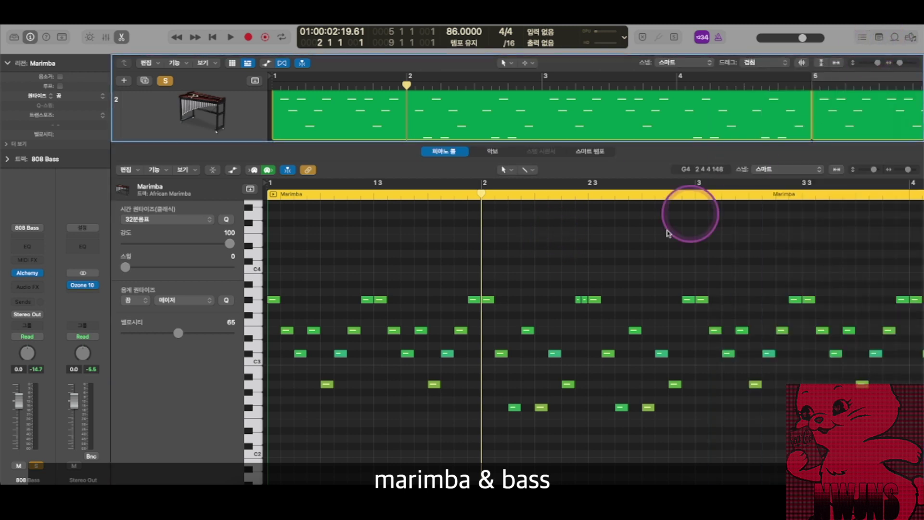
# Step: Examine the first 808 Bass region's notes in the Piano Roll and return to the full track view
pyautogui.press('e')
pyautogui.click(532, 248)
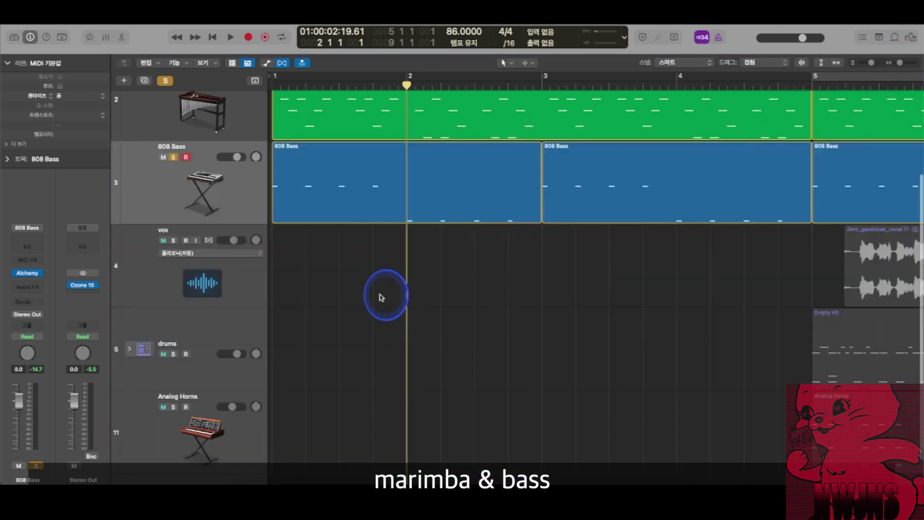
pyautogui.doubleClick(371, 190)
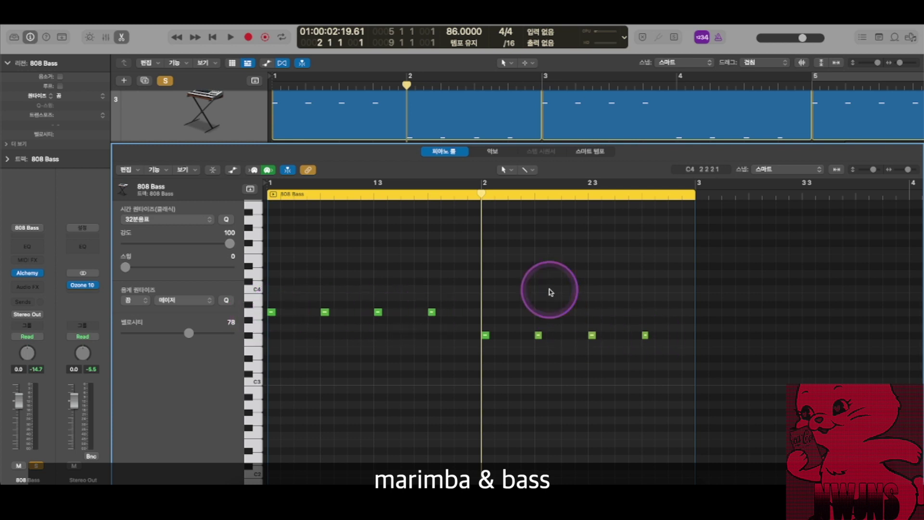
pyautogui.press('x')
pyautogui.press('x')
pyautogui.scroll(5, 366, 284)
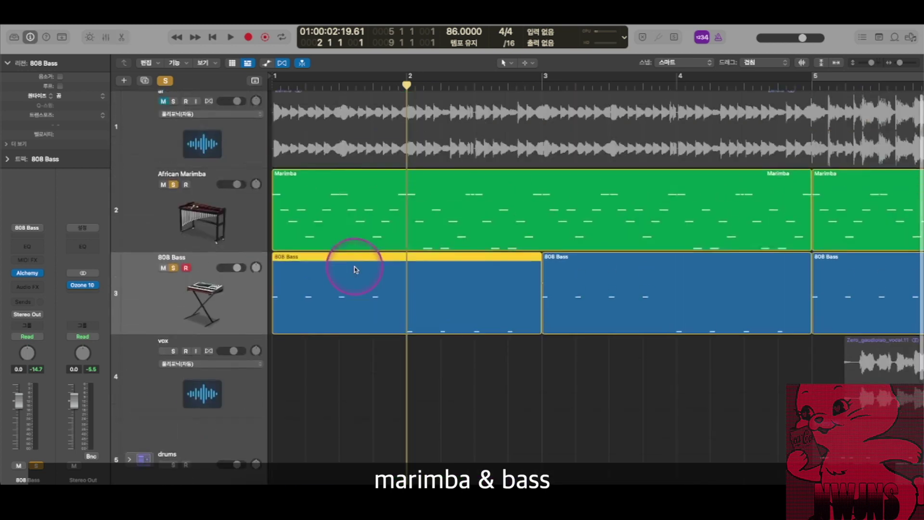
# Step: Review the first Marimba region's notes in the Piano Roll and close the editor
pyautogui.click(378, 355)
pyautogui.click(361, 243)
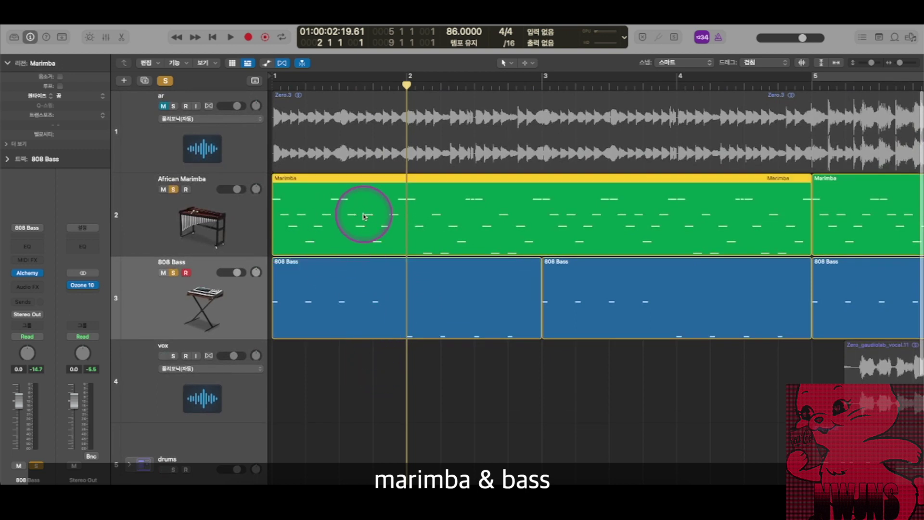
pyautogui.doubleClick(357, 221)
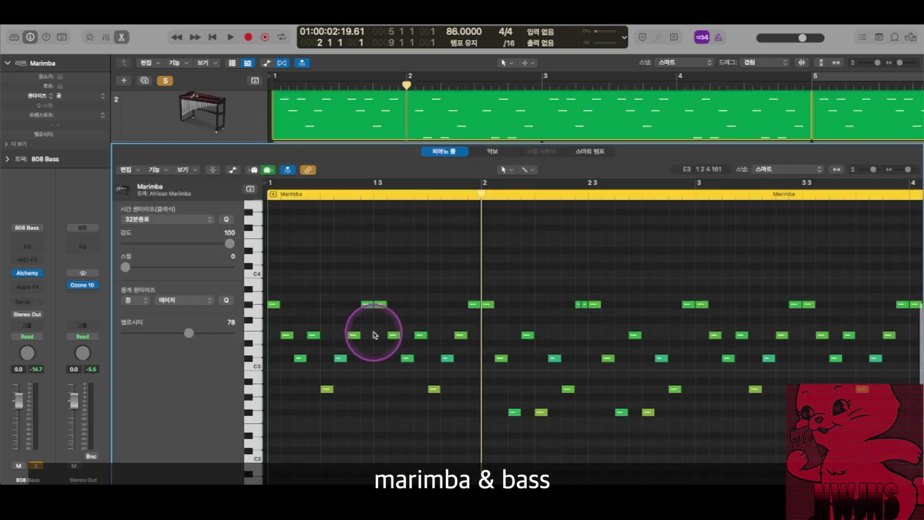
pyautogui.press('p')
pyautogui.click(469, 273)
pyautogui.scroll(5, 463, 271)
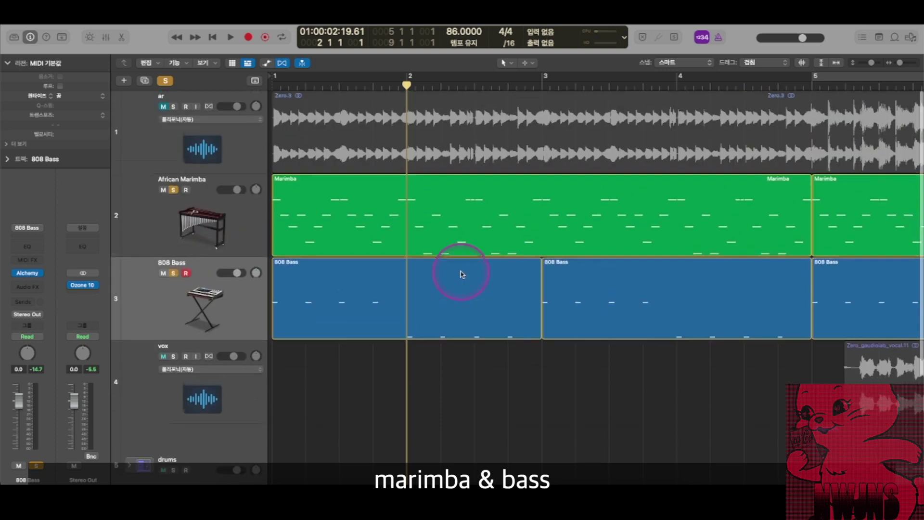
# Step: Play the soloed African Marimba and 808 Bass tracks together from the start of the song into bar 5
pyautogui.press('super+Left')
pyautogui.press('super+Left')
pyautogui.click(273, 84)
pyautogui.click(326, 294)
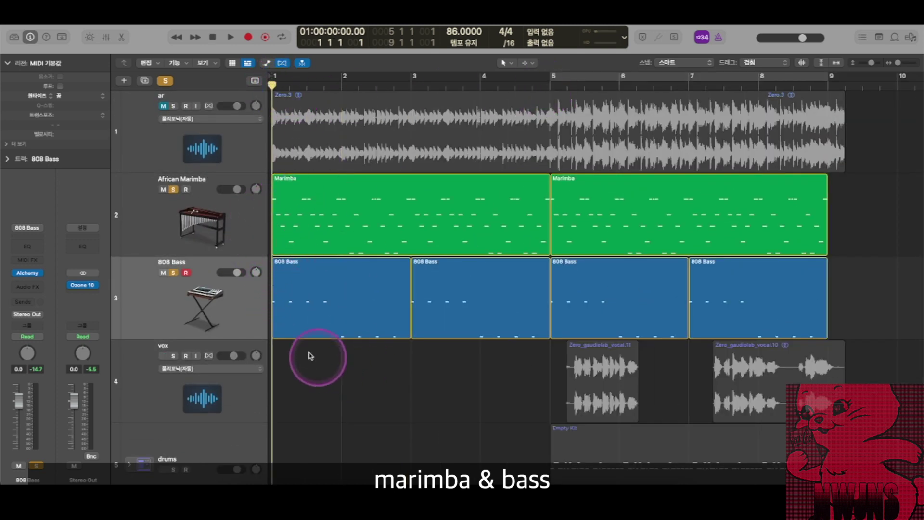
pyautogui.press('space')
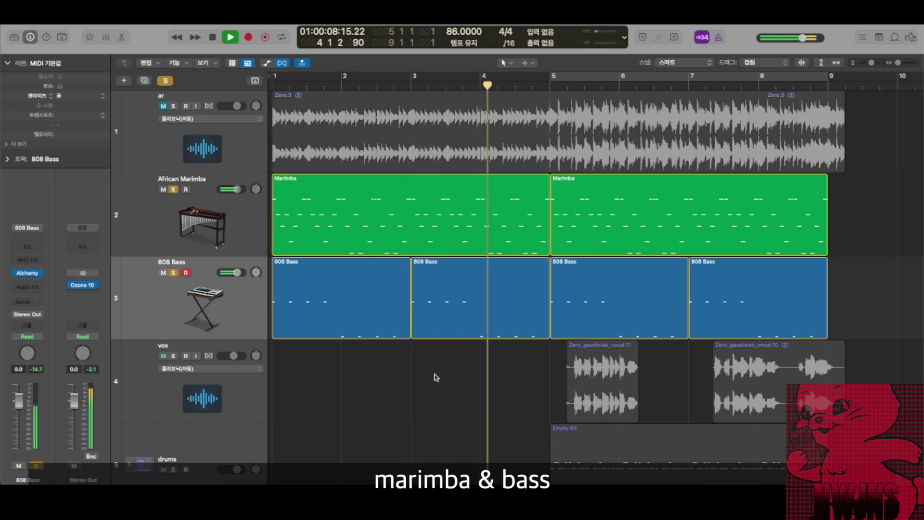
pyautogui.click(435, 378)
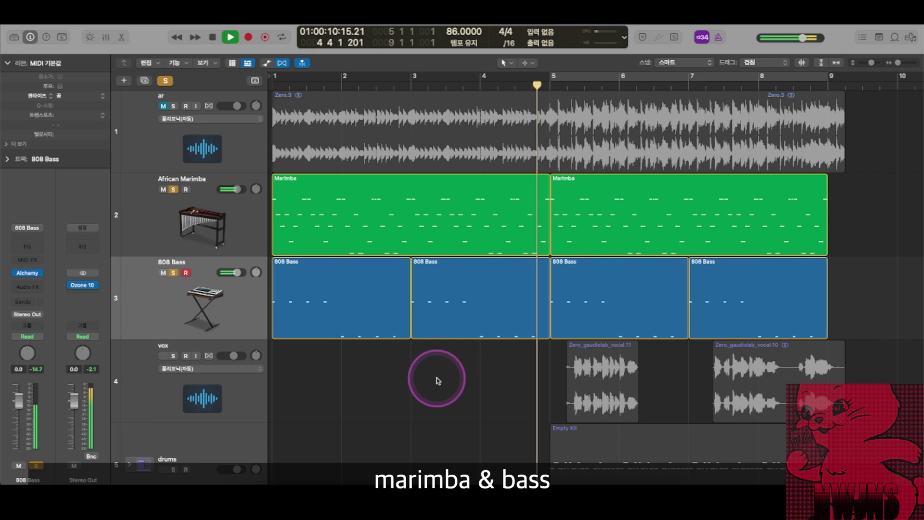
pyautogui.press('space')
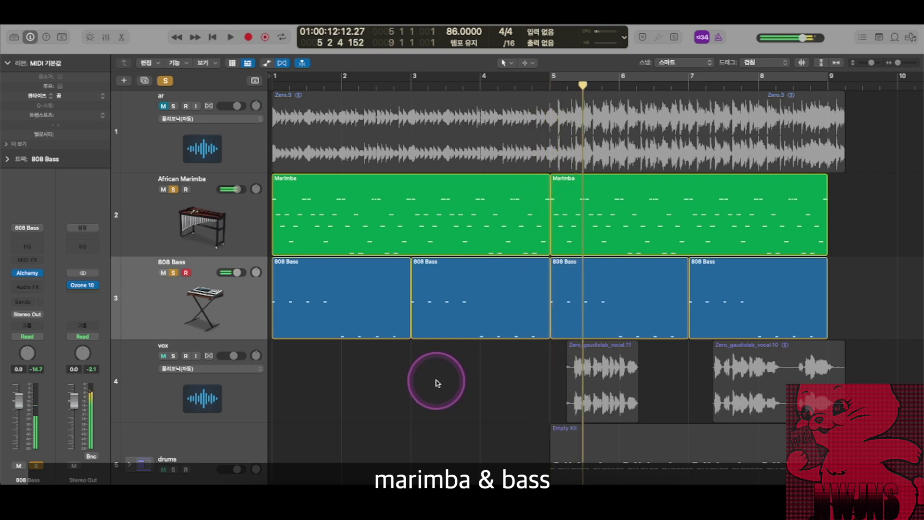
# Step: Move the Analog Horns track above the drums track and solo it
pyautogui.scroll(-2, 394, 257)
pyautogui.hscroll(3, 554, 258)
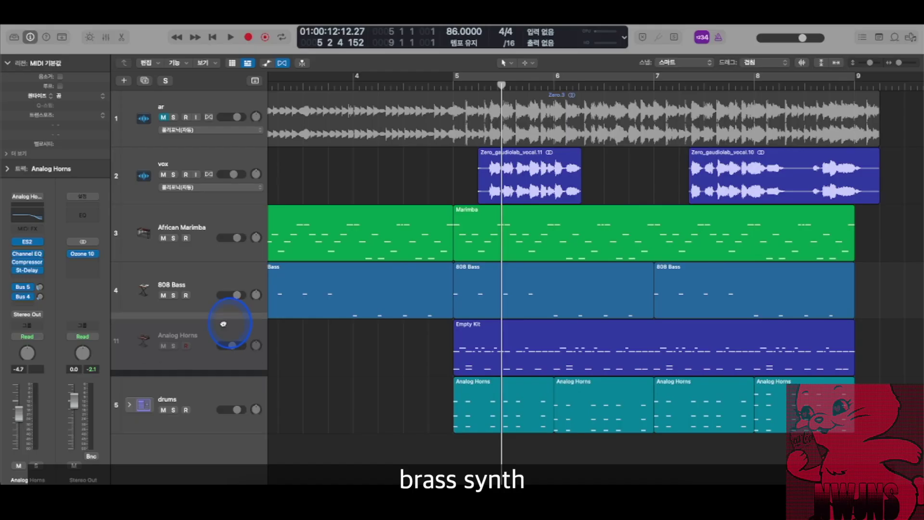
pyautogui.click(231, 322)
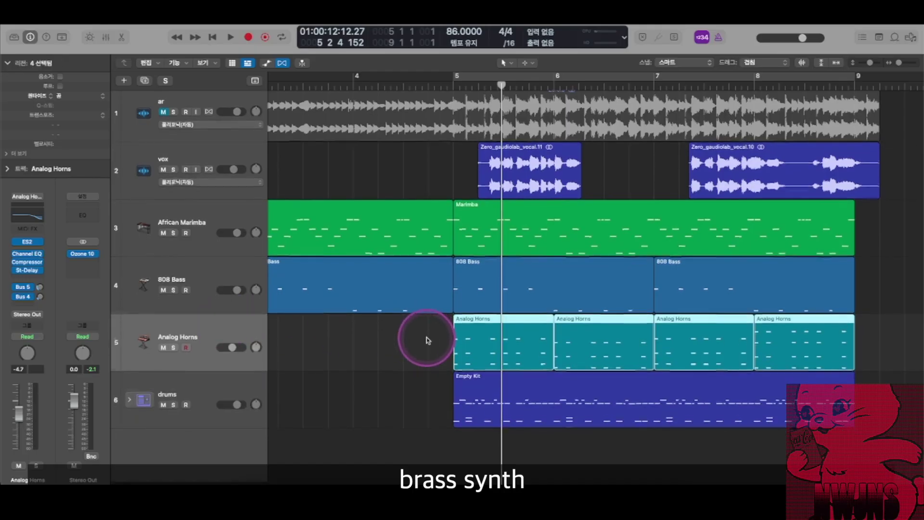
pyautogui.click(173, 353)
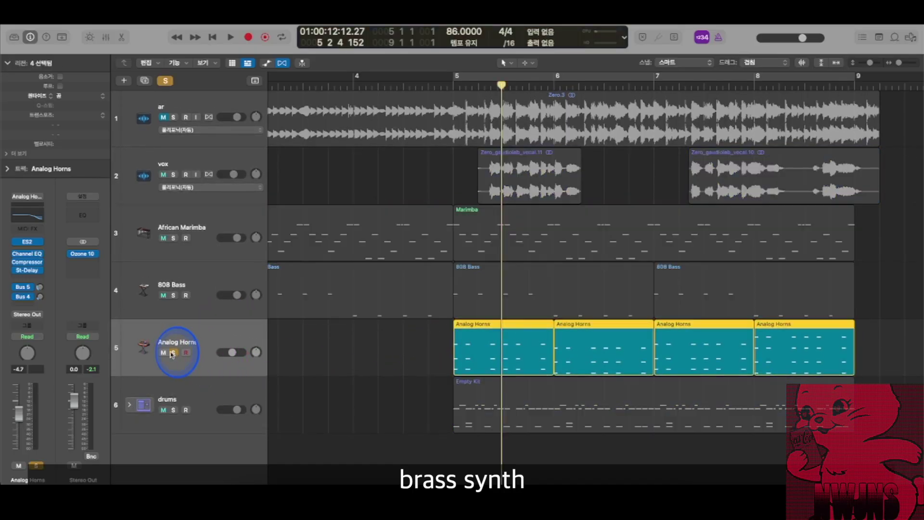
pyautogui.click(365, 350)
pyautogui.click(485, 123)
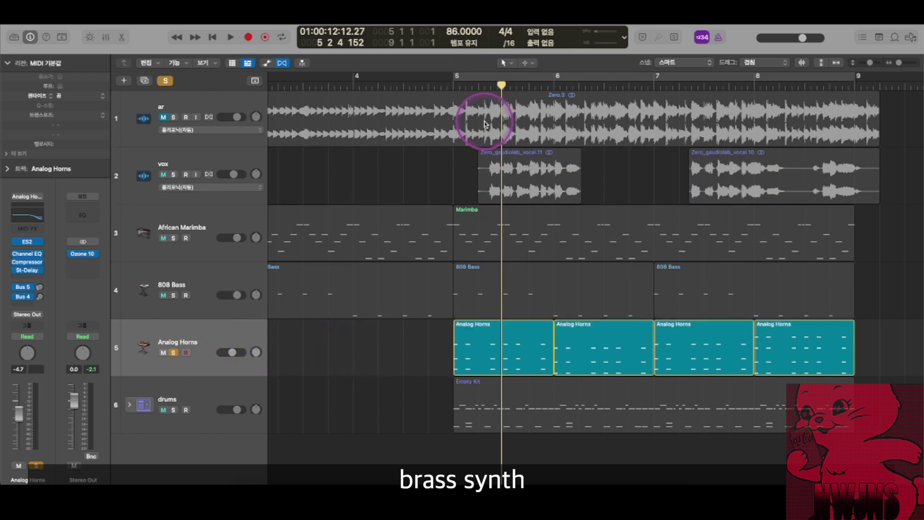
# Step: Play the soloed Analog Horns from bar 5 and move their track directly above the African Marimba track
pyautogui.click(450, 84)
pyautogui.scroll(6, 501, 253)
pyautogui.hscroll(2, 515, 256)
pyautogui.moveTo(514, 259); pyautogui.dragTo(514, 259)
pyautogui.press('space')
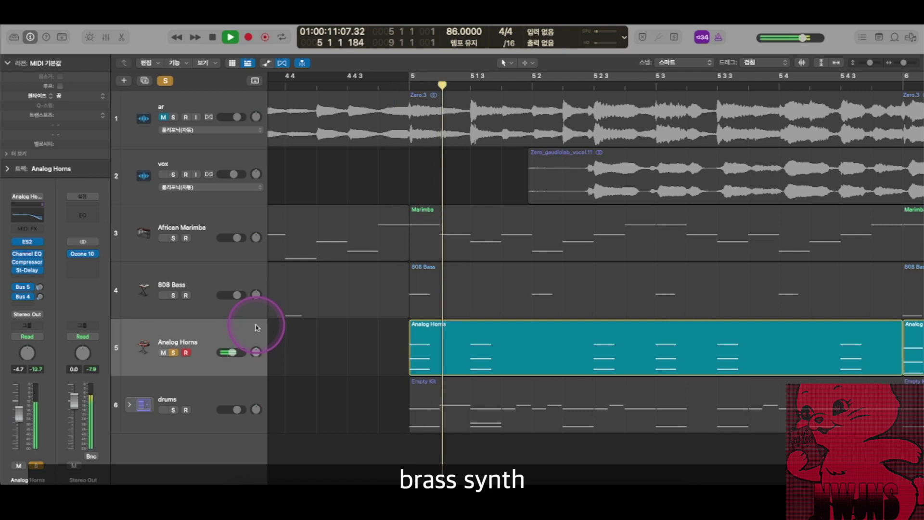
pyautogui.press('space')
pyautogui.moveTo(224, 331); pyautogui.dragTo(226, 189)
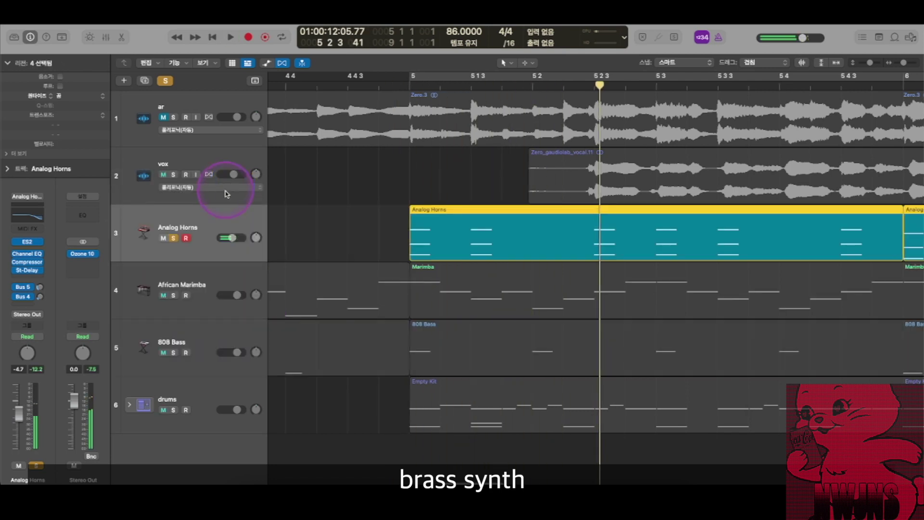
# Step: Enlarge the track heights and play the soloed Analog Horns from just before bar 5 into bar 7
pyautogui.click(375, 243)
pyautogui.click(233, 216)
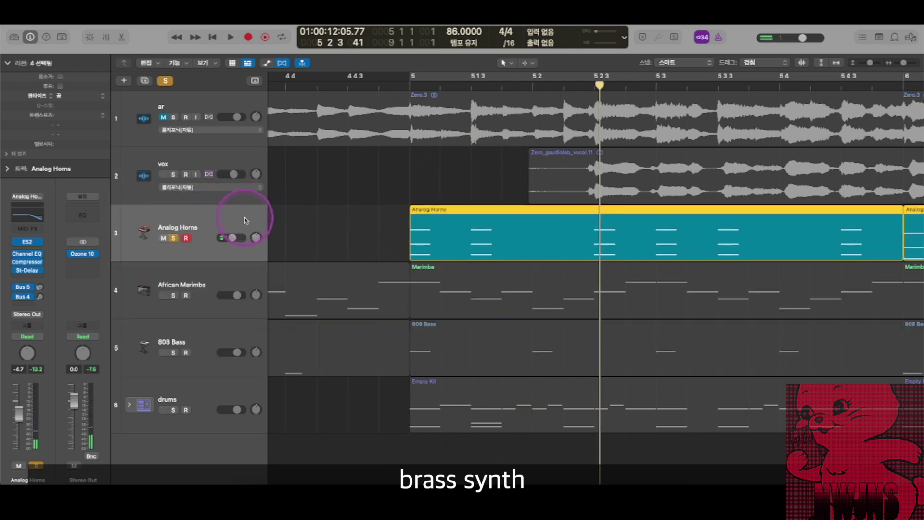
pyautogui.press('super+Down')
pyautogui.press('super+Down')
pyautogui.click(391, 85)
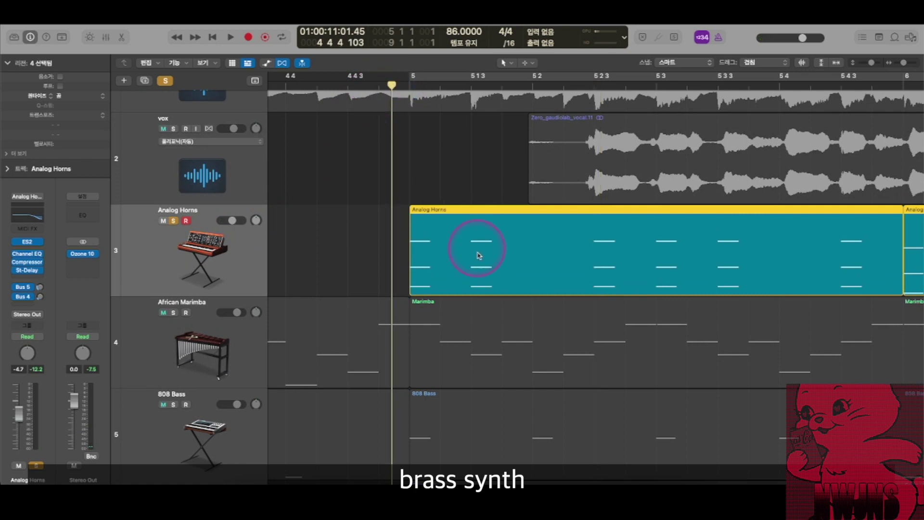
pyautogui.scroll(-4, 477, 252)
pyautogui.press('space')
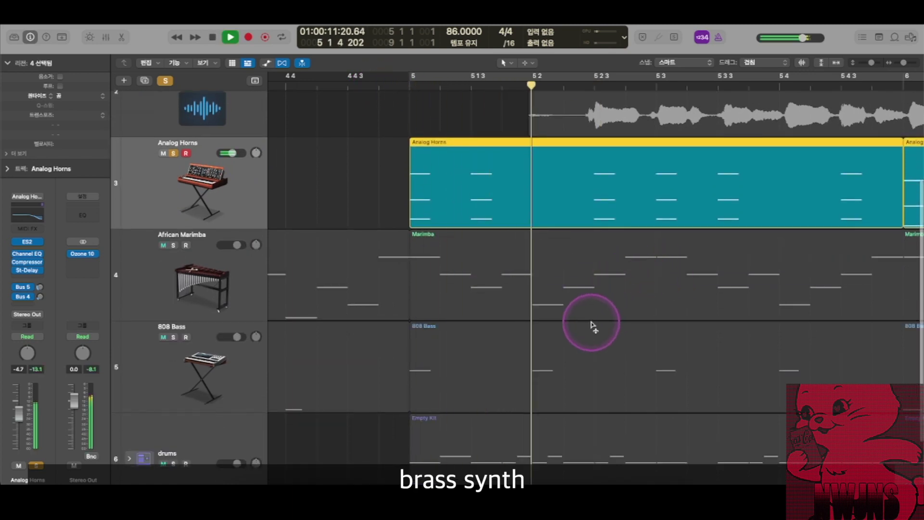
pyautogui.press('super+Left')
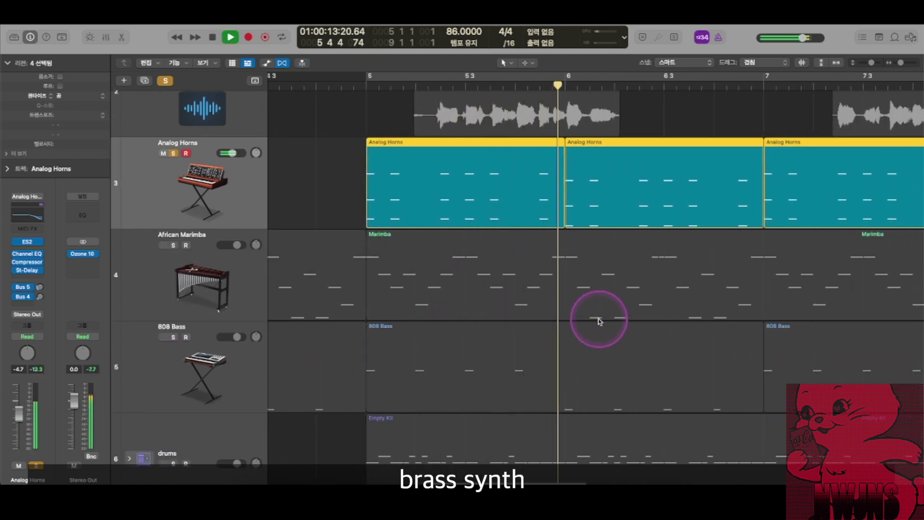
pyautogui.press('super+Left')
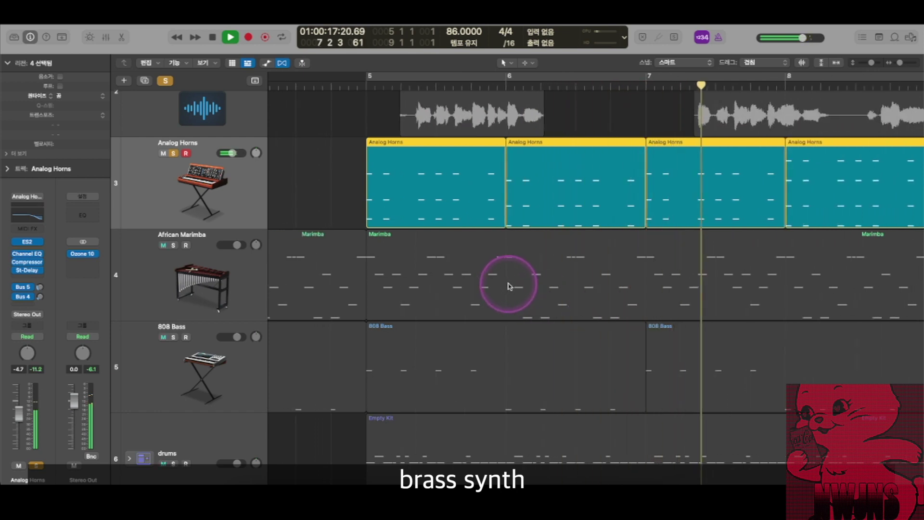
pyautogui.press('space')
pyautogui.scroll(5, 378, 210)
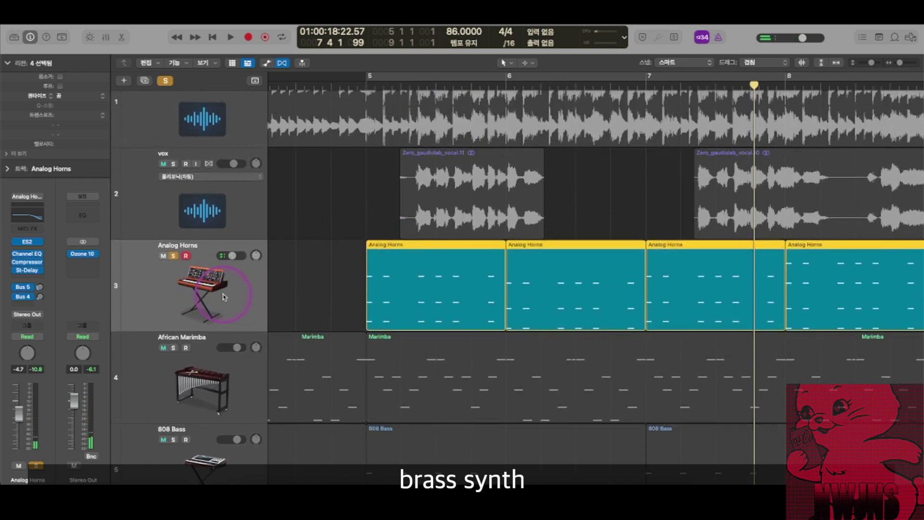
# Step: Show the Analog Horns patch in the Library's Synthesizer > Brass category
pyautogui.click(13, 40)
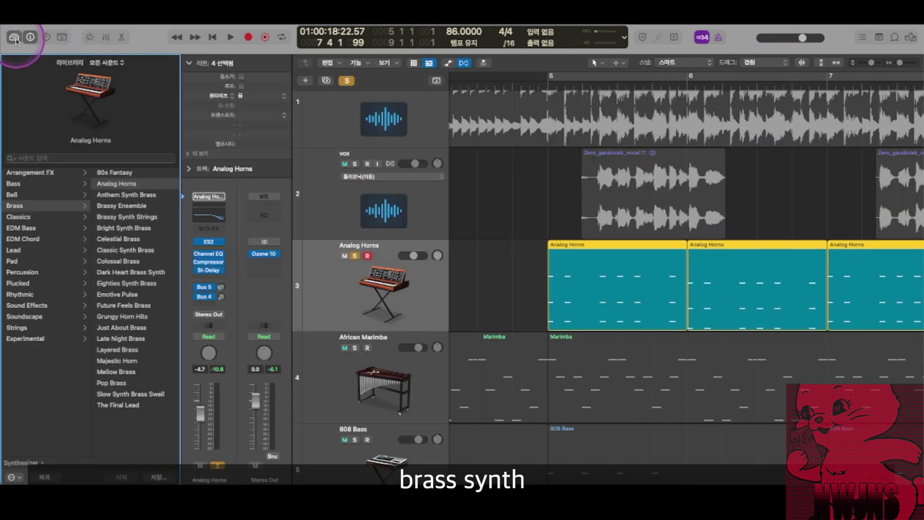
pyautogui.hscroll(-3, 60, 243)
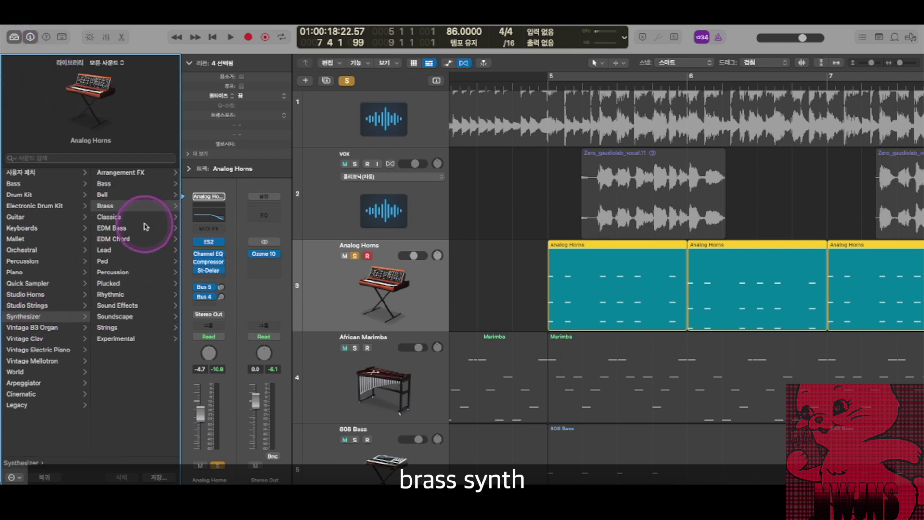
pyautogui.click(112, 210)
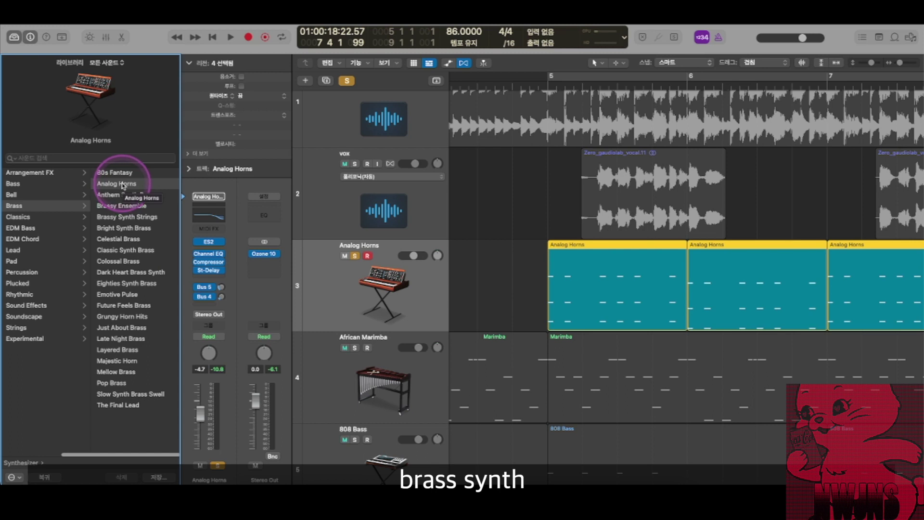
# Step: Open the Analog Horns track's Channel EQ, bypass it and move its window clear of bar 5 in the timeline
pyautogui.click(213, 216)
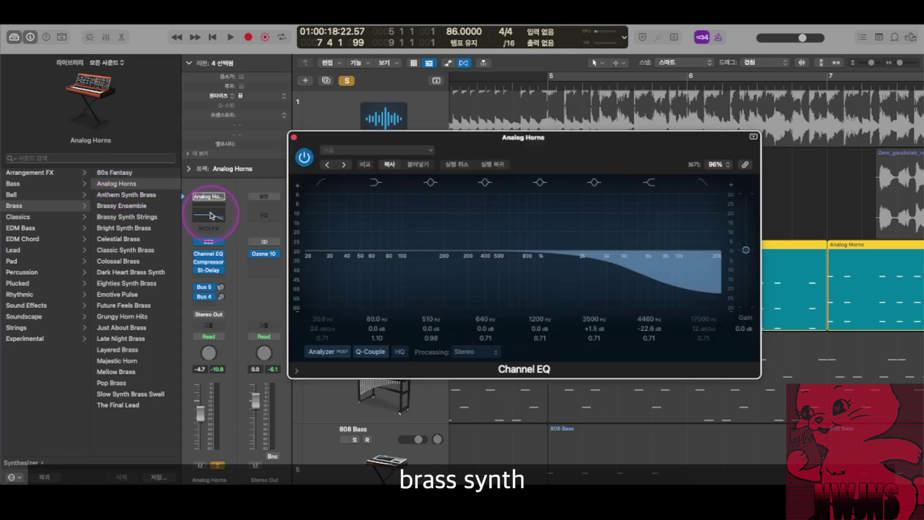
pyautogui.moveTo(481, 138); pyautogui.dragTo(407, 95)
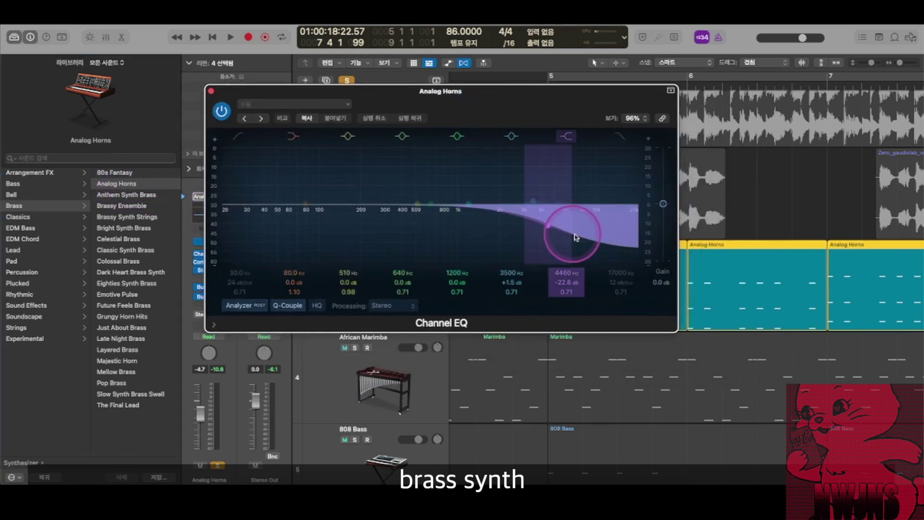
pyautogui.click(222, 112)
pyautogui.moveTo(491, 94); pyautogui.dragTo(340, 140)
# Step: Compare the horns from bar 5 with the Channel EQ bypassed and with it switched back on
pyautogui.click(554, 85)
pyautogui.press('space')
pyautogui.click(69, 158)
pyautogui.press('space')
pyautogui.click(533, 138)
pyautogui.click(549, 91)
pyautogui.press('space')
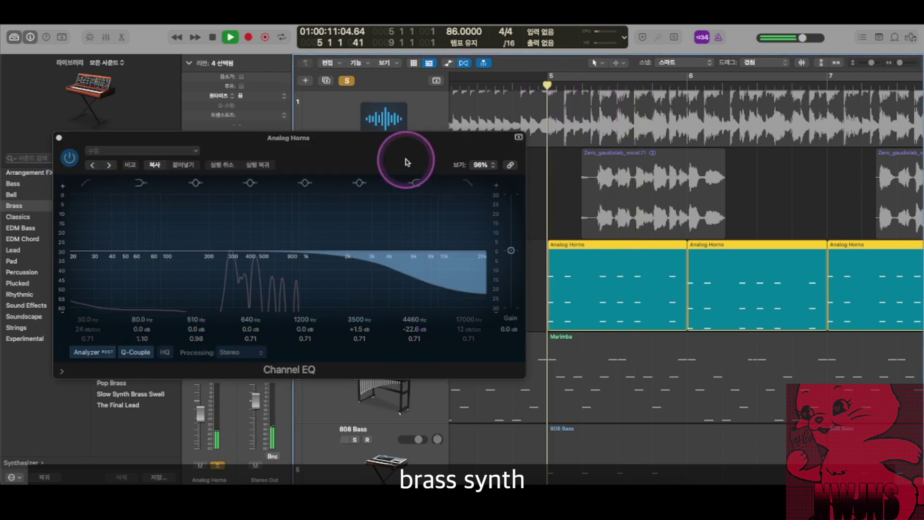
# Step: Close the Channel EQ window, stop playback in bar 6 and hide the Library
pyautogui.click(59, 140)
pyautogui.press('space')
pyautogui.click(467, 199)
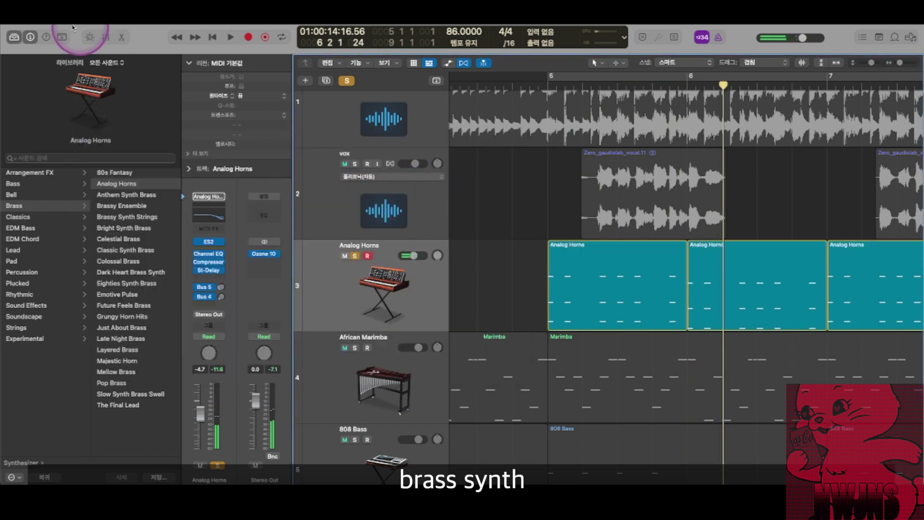
pyautogui.click(14, 37)
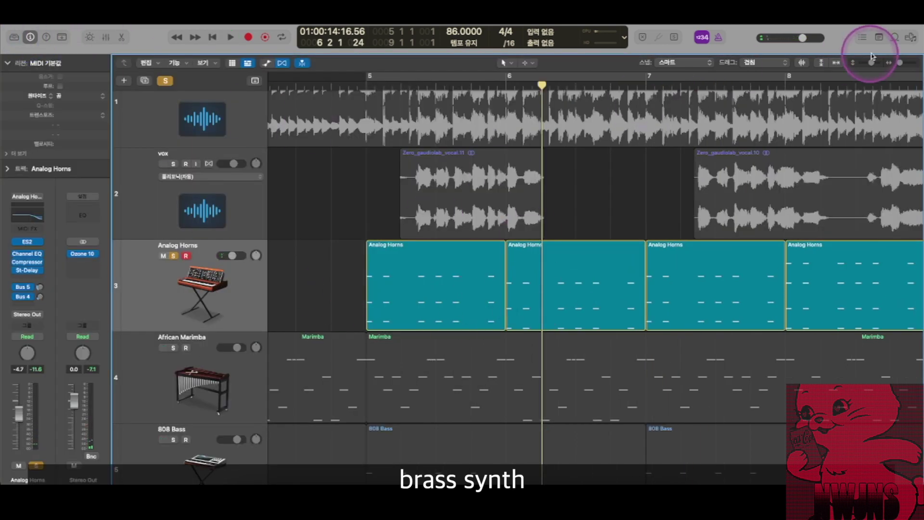
# Step: Check the chord names in the project notes and open the first Analog Horns region in the Piano Roll
pyautogui.click(879, 38)
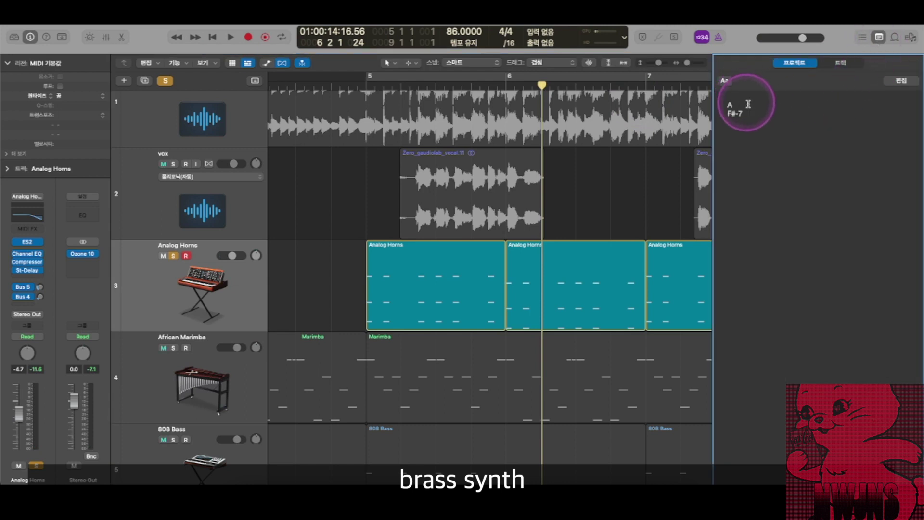
pyautogui.click(877, 38)
pyautogui.doubleClick(406, 282)
pyautogui.press('super+Left')
pyautogui.press('super+Left')
pyautogui.press('super+Right')
pyautogui.press('super+Right')
pyautogui.press('super+Right')
pyautogui.hscroll(3, 570, 282)
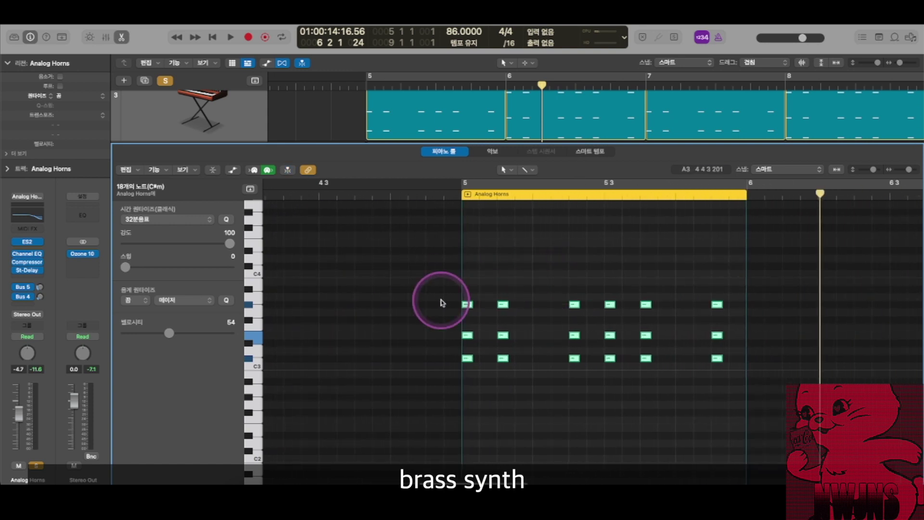
# Step: Select the first three-note chord at bar 5 to audition it and review the rest of the region's notes
pyautogui.moveTo(476, 276); pyautogui.dragTo(459, 386)
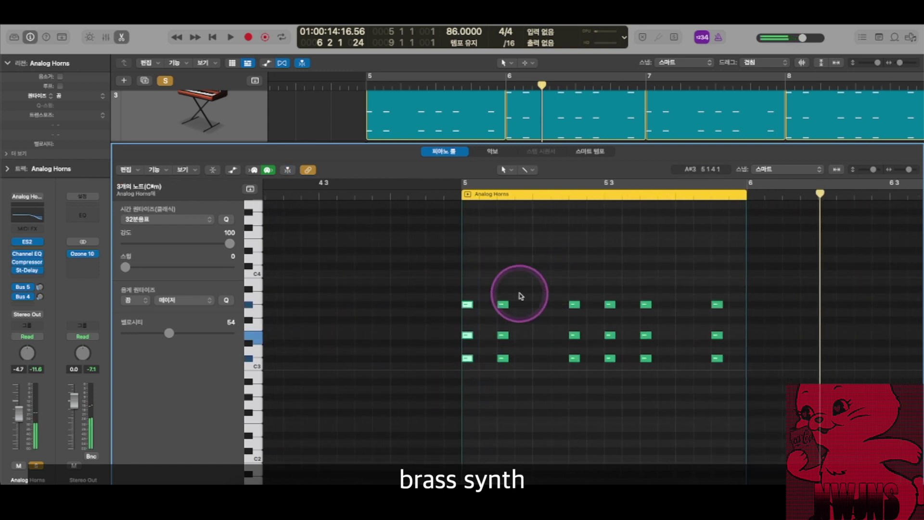
pyautogui.click(495, 247)
pyautogui.scroll(-3, 624, 332)
pyautogui.scroll(4, 622, 334)
pyautogui.scroll(1, 526, 332)
pyautogui.hscroll(3, 508, 341)
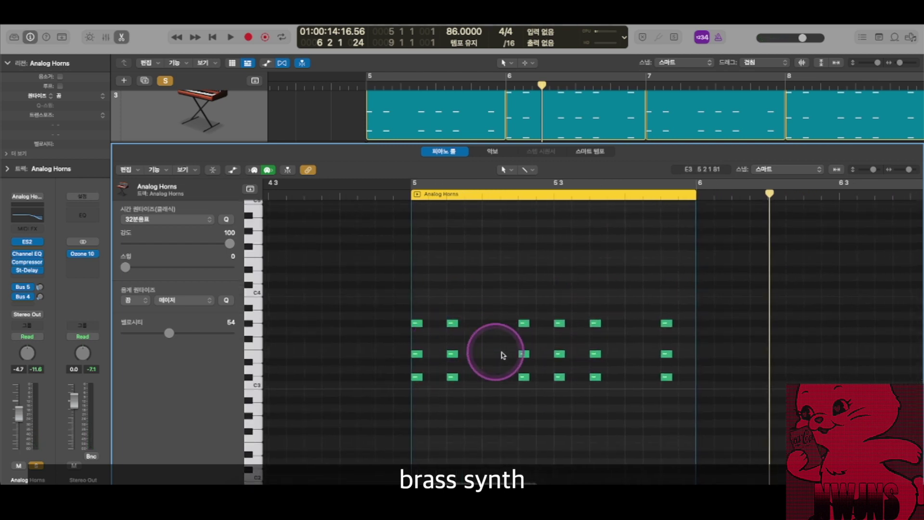
pyautogui.press('x')
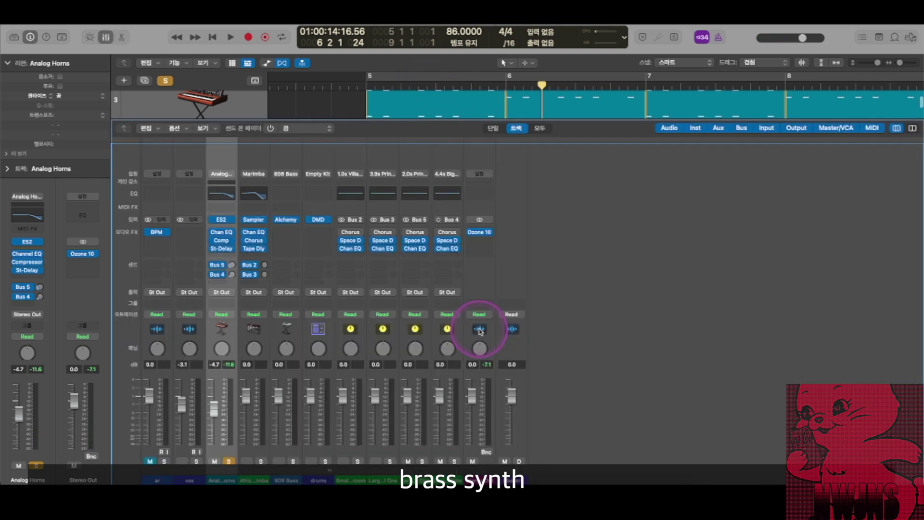
pyautogui.press('x')
# Step: Open the second Analog Horns region in the Piano Roll, select its first chord at bar 6 and close the editor
pyautogui.doubleClick(574, 298)
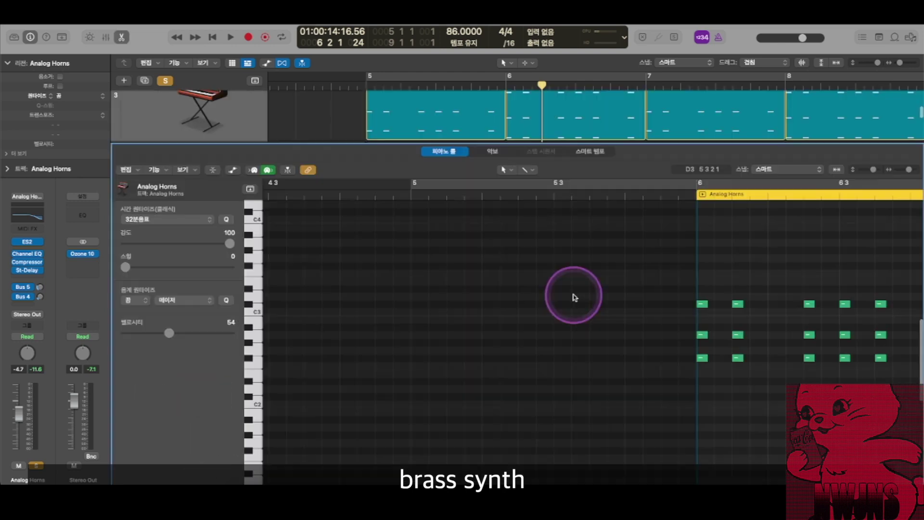
pyautogui.hscroll(4, 649, 355)
pyautogui.moveTo(650, 268); pyautogui.dragTo(616, 394)
pyautogui.press('e')
# Step: Shrink the arrangement view, solo African Marimba and 808 Bass alongside Analog Horns, and play them together from bar 5 to bar 9
pyautogui.click(531, 253)
pyautogui.scroll(5, 530, 255)
pyautogui.press('super+Left')
pyautogui.press('super+Left')
pyautogui.press('super+Up')
pyautogui.press('super+Up')
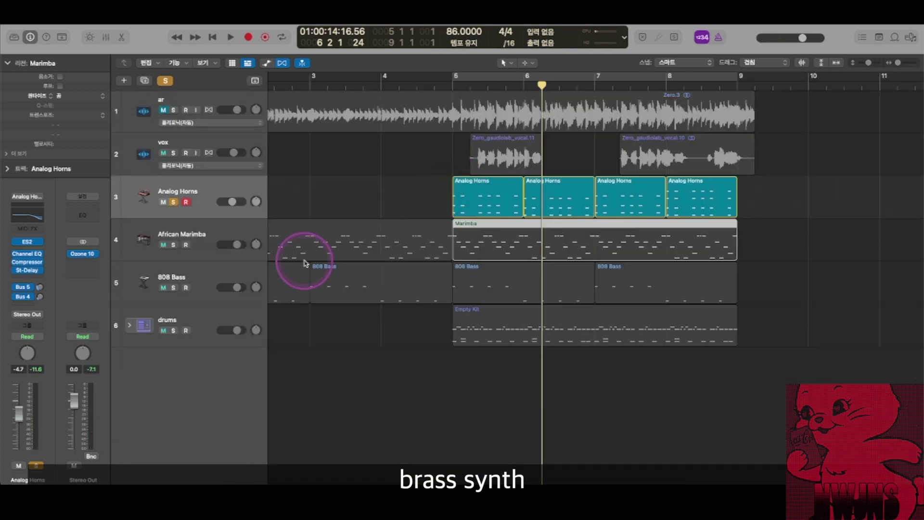
pyautogui.click(172, 245)
pyautogui.click(173, 287)
pyautogui.click(455, 86)
pyautogui.press('space')
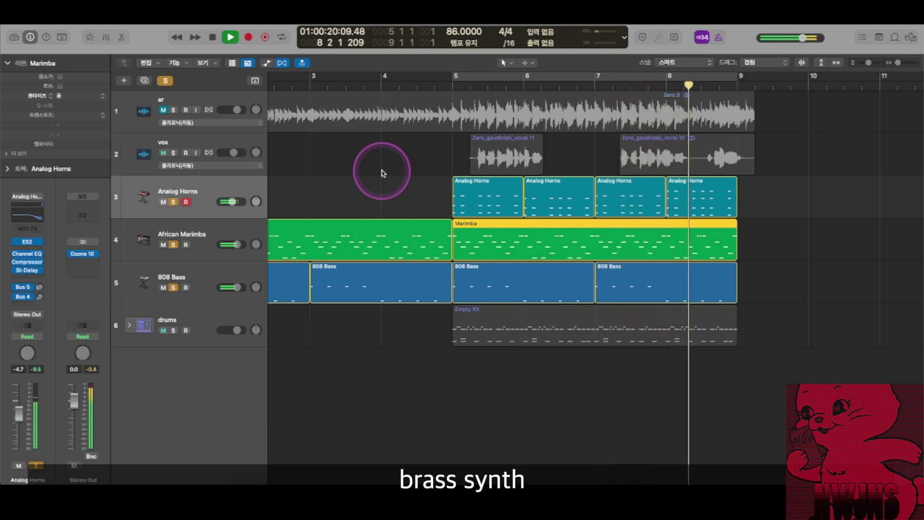
pyautogui.click(325, 177)
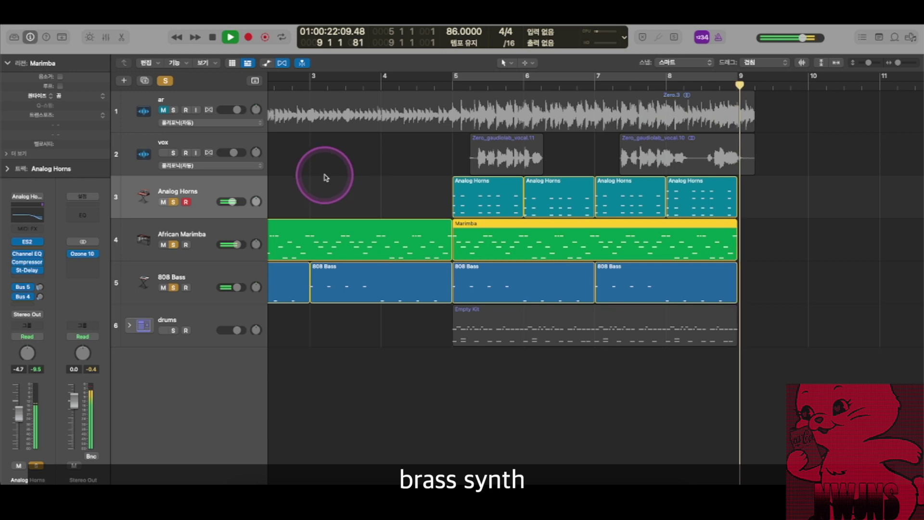
# Step: Unsolo the three instrument tracks, move the drums track directly above Analog Horns and enlarge the track heights
pyautogui.click(174, 202)
pyautogui.click(173, 244)
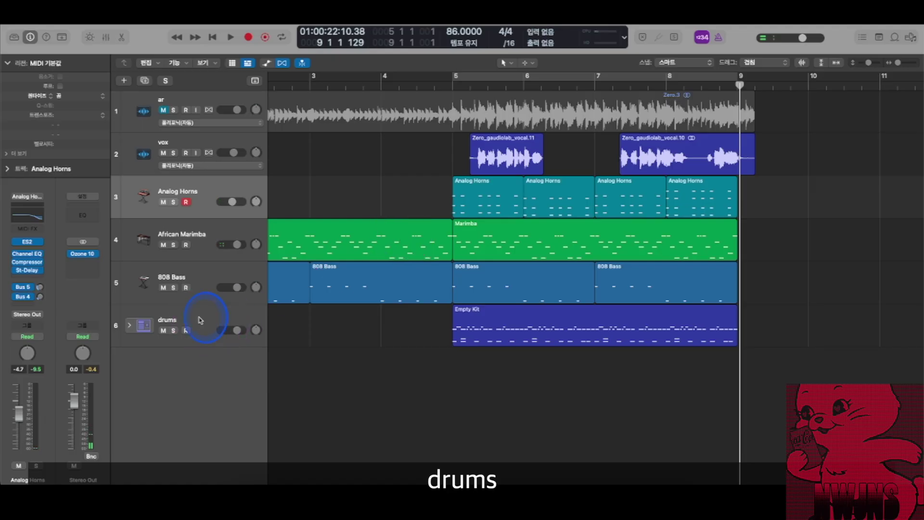
pyautogui.click(214, 318)
pyautogui.moveTo(203, 323); pyautogui.dragTo(208, 186)
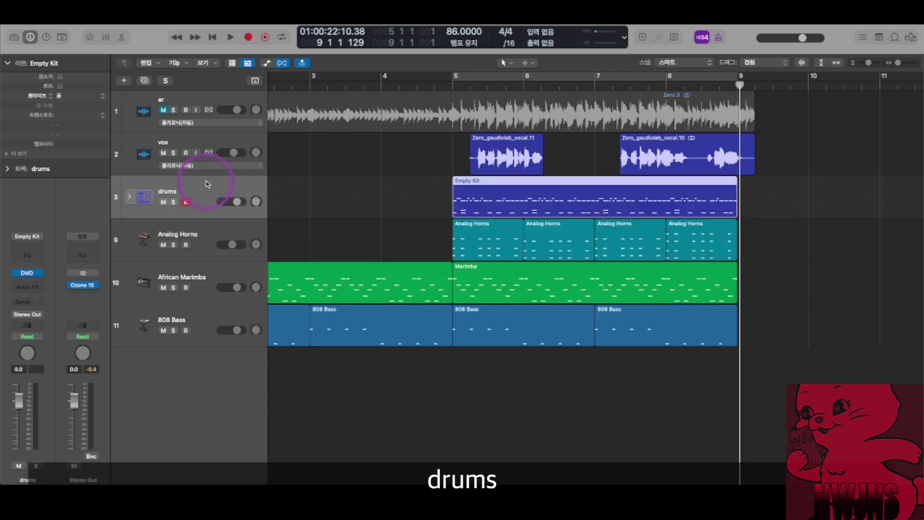
pyautogui.press('super+Down')
pyautogui.press('super+Down')
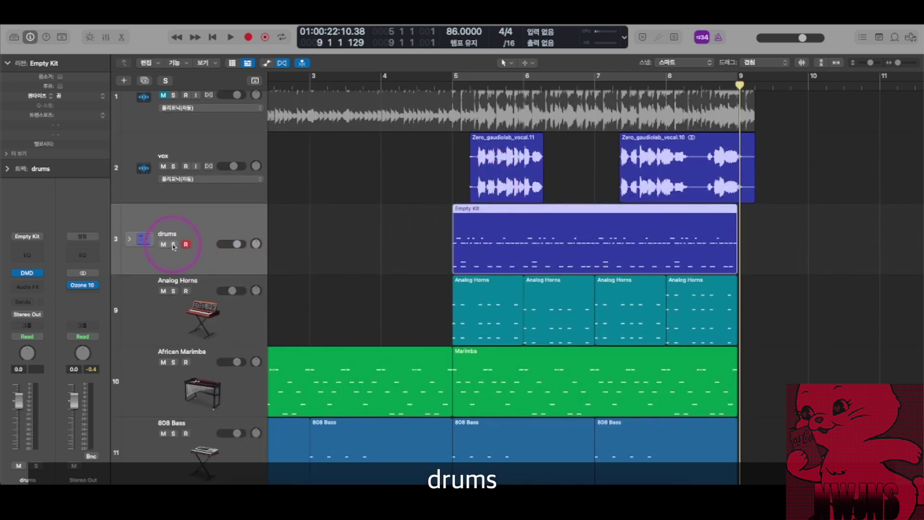
# Step: Solo the drums track, play it from bar 5 to bar 7 and set the playhead at bar 6
pyautogui.click(174, 245)
pyautogui.click(449, 85)
pyautogui.press('space')
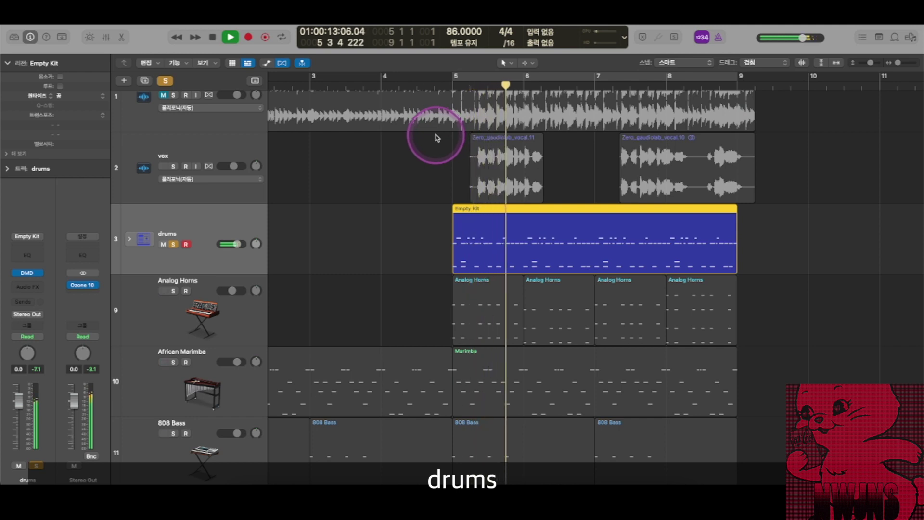
pyautogui.hscroll(3, 432, 154)
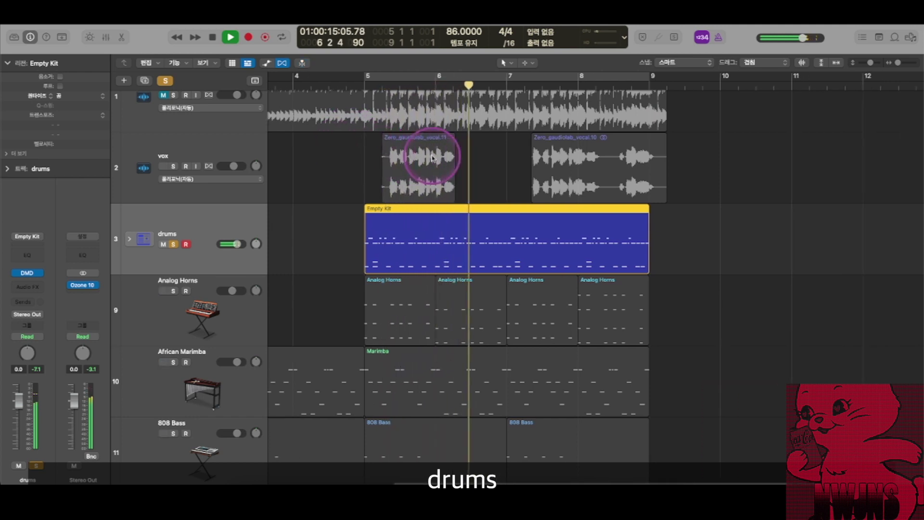
pyautogui.press('space')
pyautogui.click(479, 190)
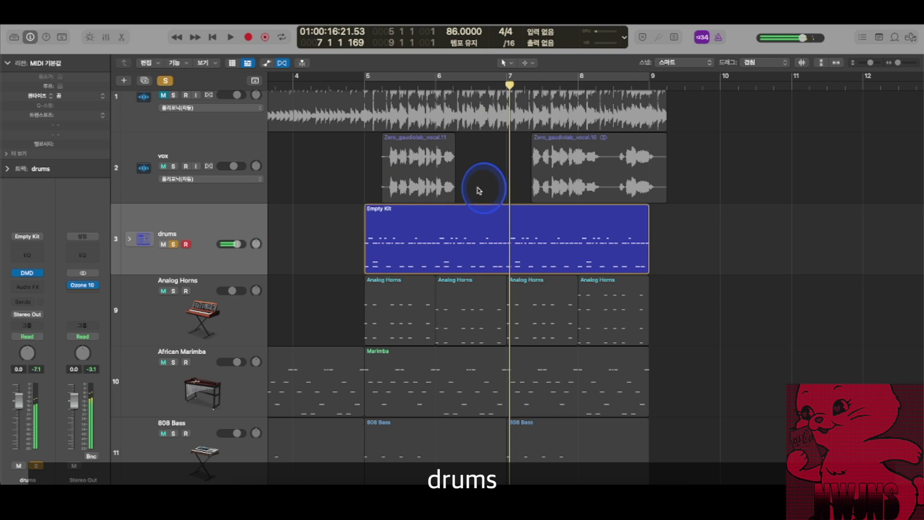
pyautogui.click(435, 82)
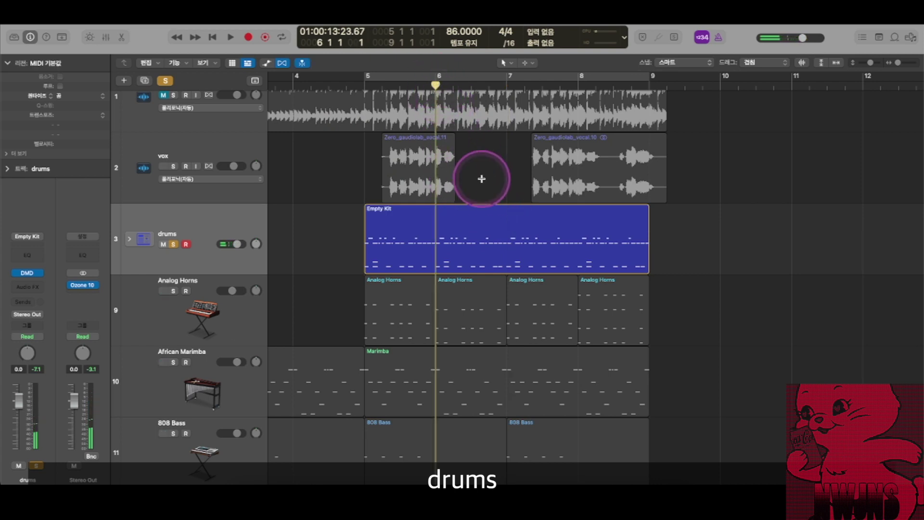
# Step: Open the drums' Empty Kit region in the Piano Roll and select the hh2 and clap notes near the end of bar 6
pyautogui.hscroll(4, 482, 178)
pyautogui.hscroll(-2, 481, 179)
pyautogui.scroll(2, 487, 181)
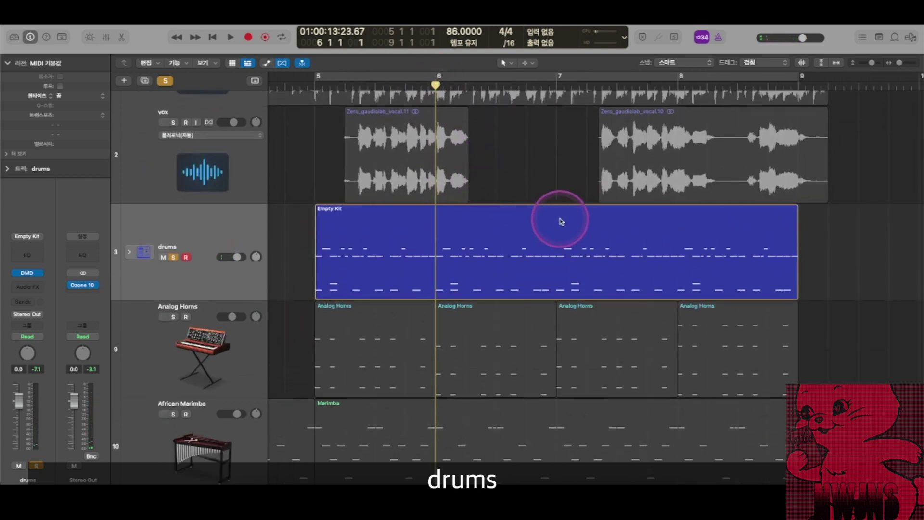
pyautogui.doubleClick(537, 230)
pyautogui.press('super+Right')
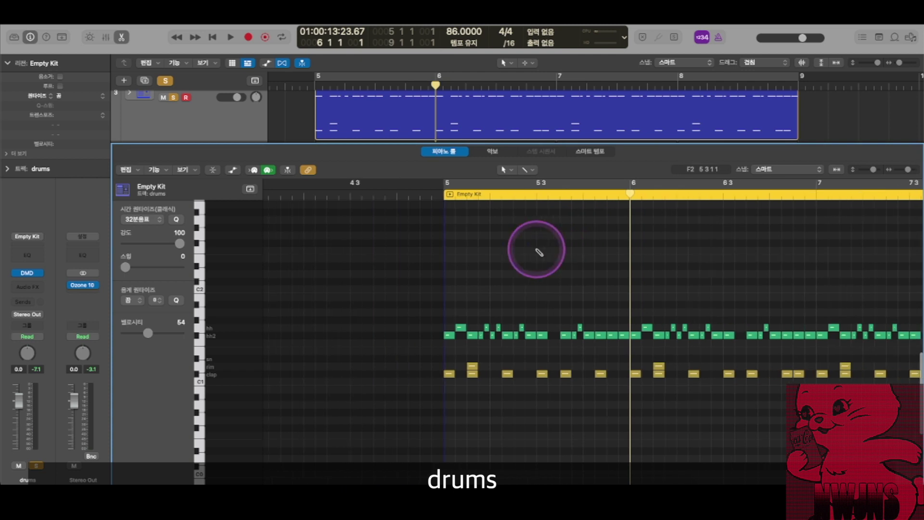
pyautogui.hscroll(3, 632, 251)
pyautogui.hscroll(2, 594, 246)
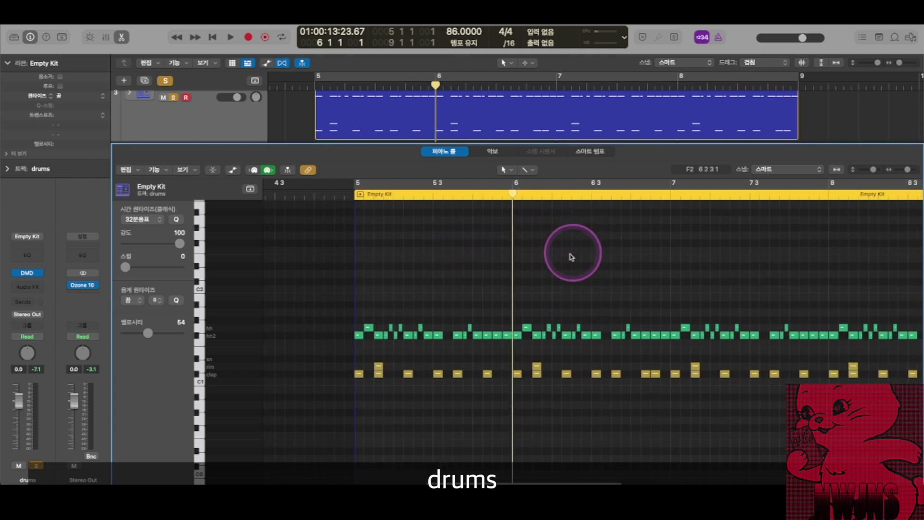
pyautogui.hscroll(2, 567, 249)
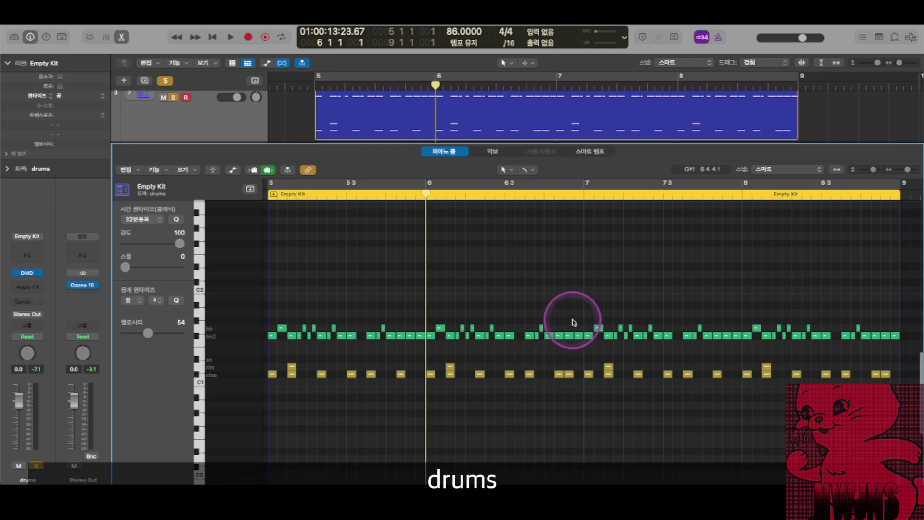
pyautogui.moveTo(573, 322); pyautogui.dragTo(556, 389)
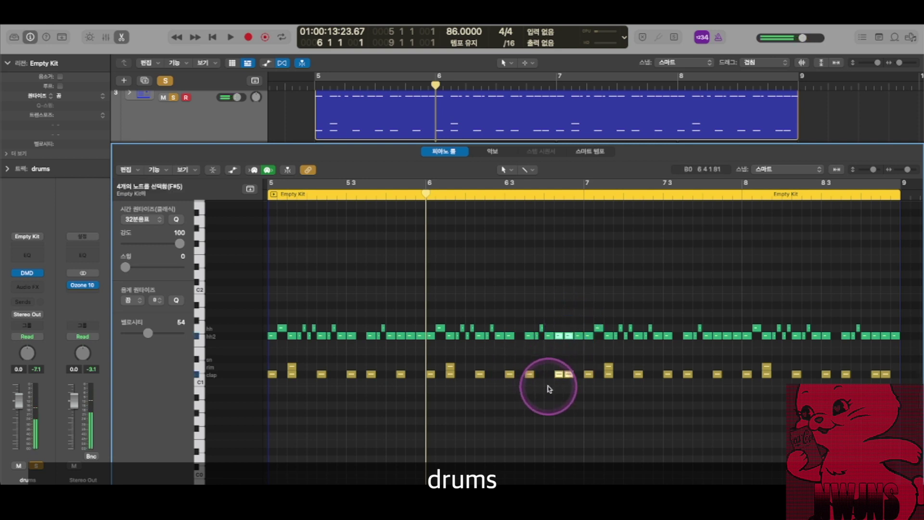
# Step: Select the drum notes from bar 7 to bar 9, clear the selection and set the playhead at bar 5
pyautogui.click(593, 289)
pyautogui.moveTo(583, 219); pyautogui.dragTo(919, 404)
pyautogui.click(395, 263)
pyautogui.hscroll(-3, 354, 269)
pyautogui.click(342, 195)
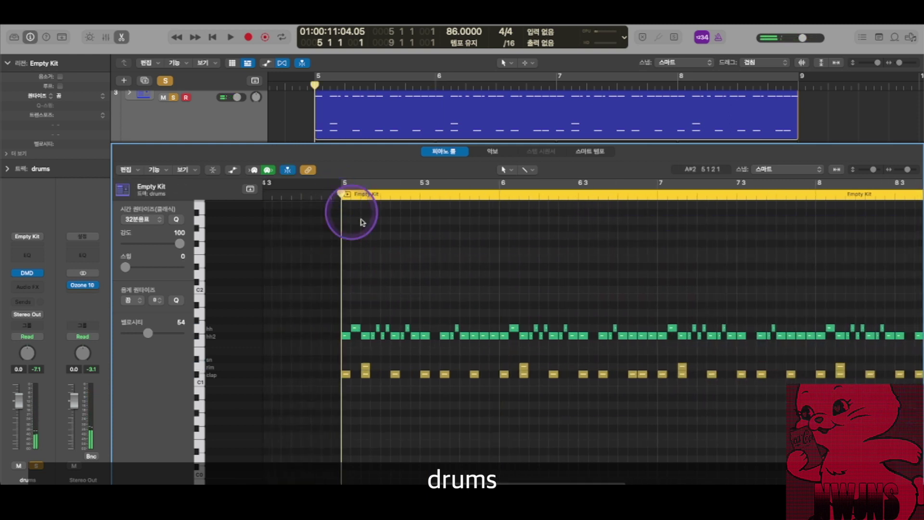
# Step: Examine the hi-hat, rim and clap notes of bar 5 up close in the Piano Roll
pyautogui.press('super+Right')
pyautogui.press('super+Right')
pyautogui.press('super+Right')
pyautogui.press('super+Right')
pyautogui.press('super+Right')
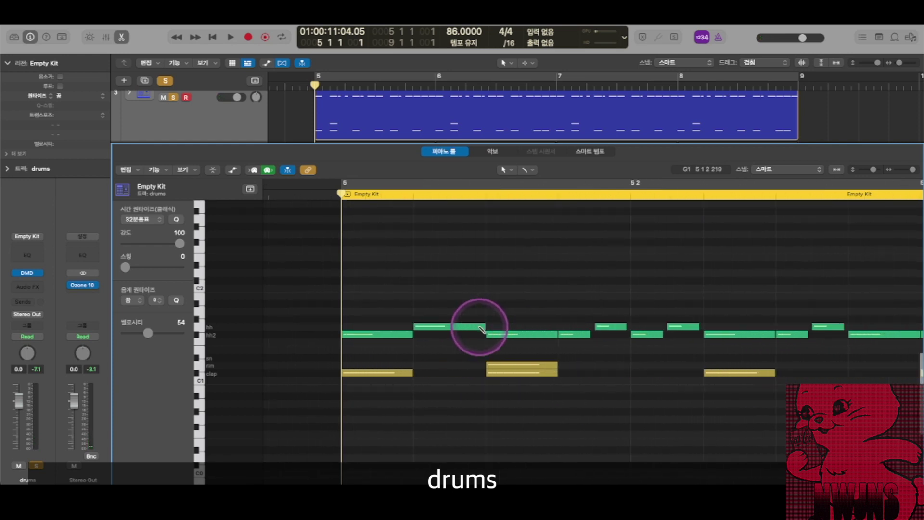
pyautogui.press('super+Left')
pyautogui.press('super+Left')
pyautogui.press('super+Down')
pyautogui.press('super+Down')
pyautogui.press('super+Down')
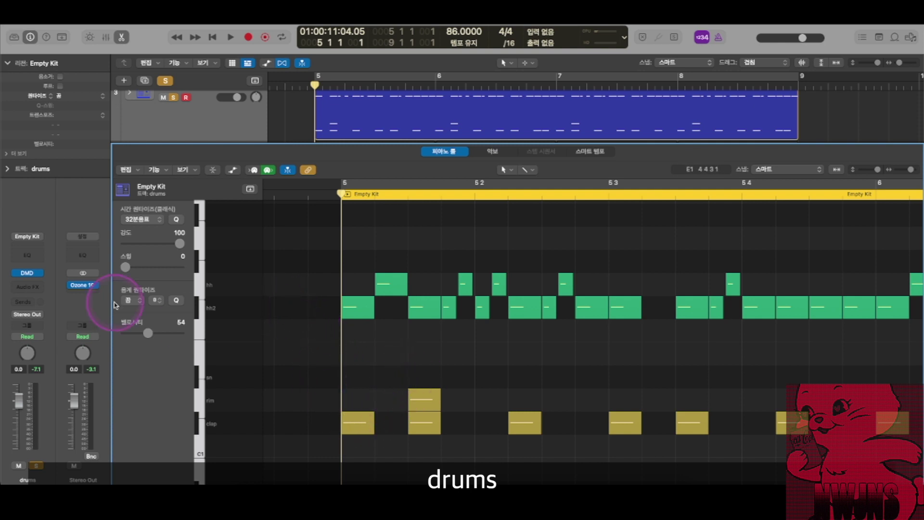
# Step: Open the drums track's Drum Machine Designer, look over its clap, rim, sn, hh and hh2 pads, and close it
pyautogui.click(27, 273)
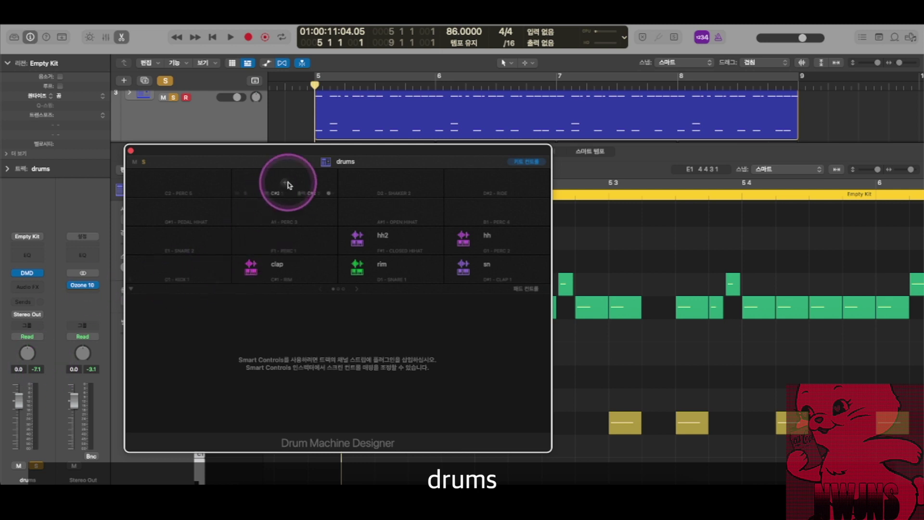
pyautogui.moveTo(370, 153); pyautogui.dragTo(366, 101)
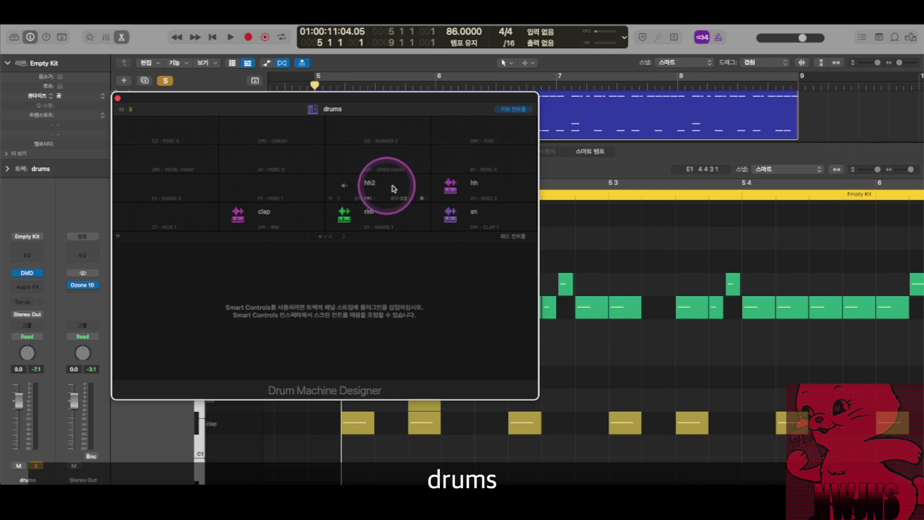
pyautogui.click(117, 99)
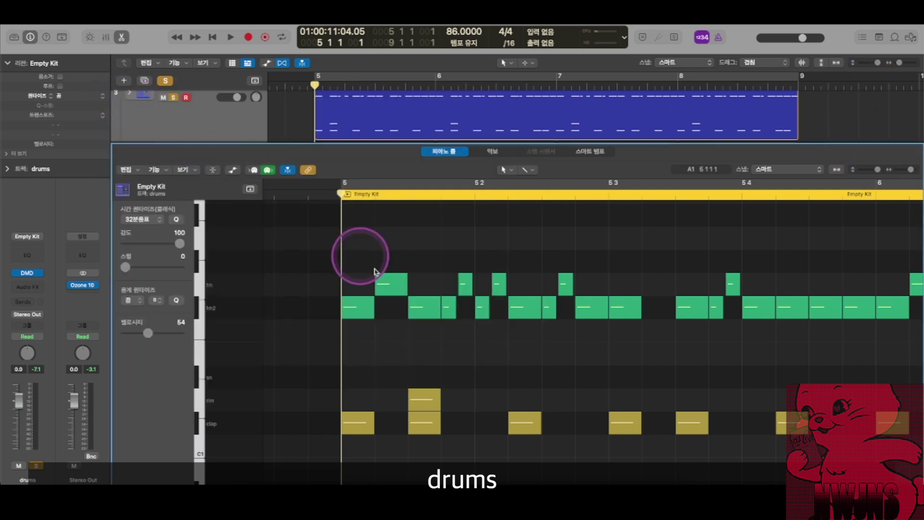
# Step: Audition the clap and rim sounds from the Piano Roll keyboard, then the rim note in bar 5
pyautogui.scroll(1, 402, 229)
pyautogui.scroll(-3, 328, 127)
pyautogui.scroll(-2, 328, 127)
pyautogui.hscroll(2, 327, 128)
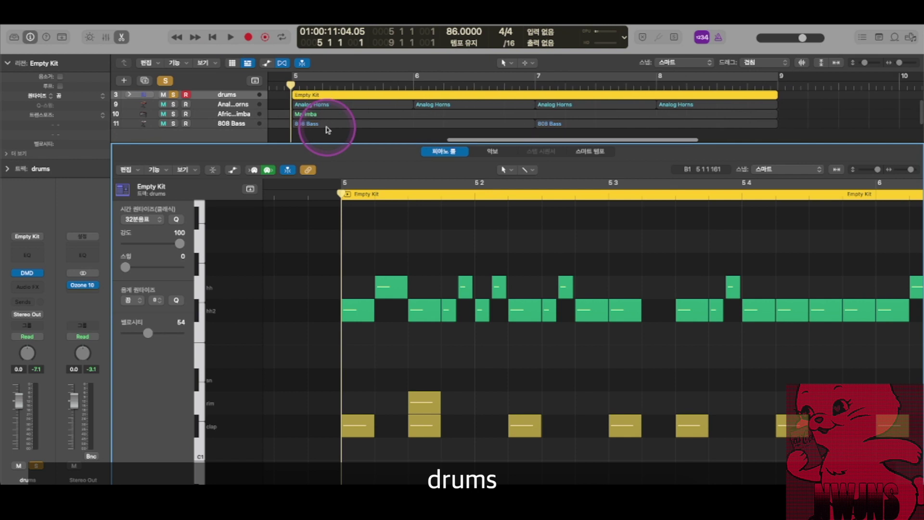
pyautogui.click(197, 426)
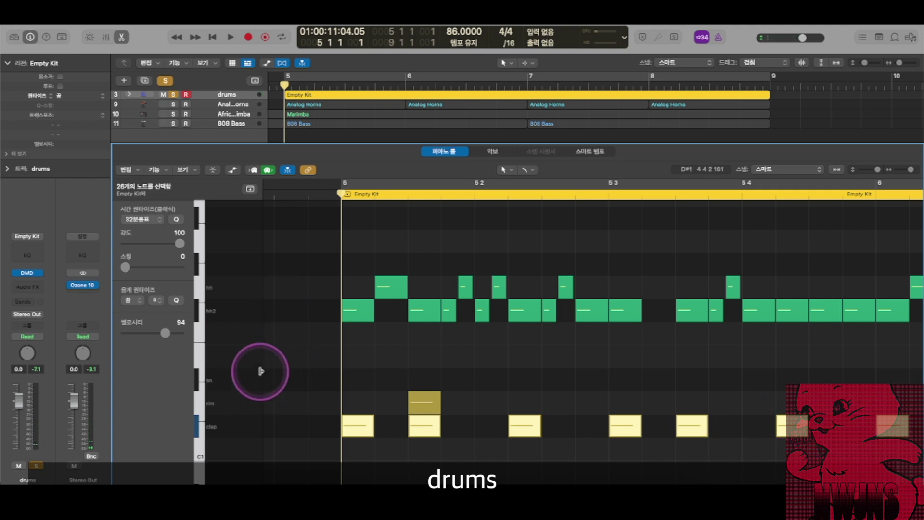
pyautogui.click(199, 403)
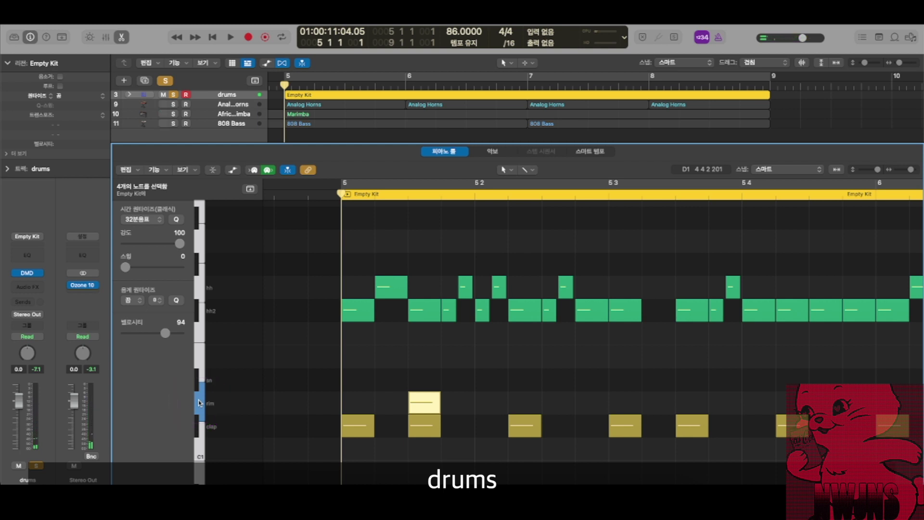
pyautogui.click(426, 399)
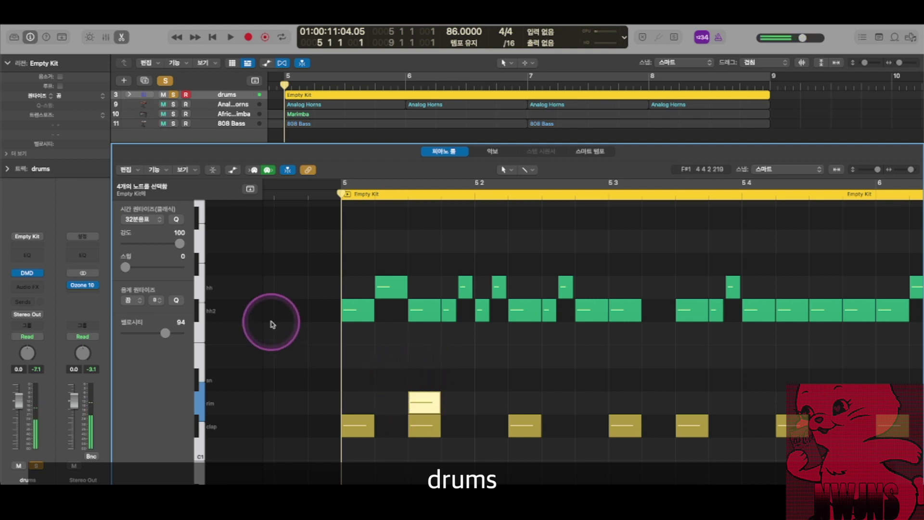
# Step: Audition the hh2 and hh sounds alternately from the Piano Roll keyboard
pyautogui.scroll(2, 322, 335)
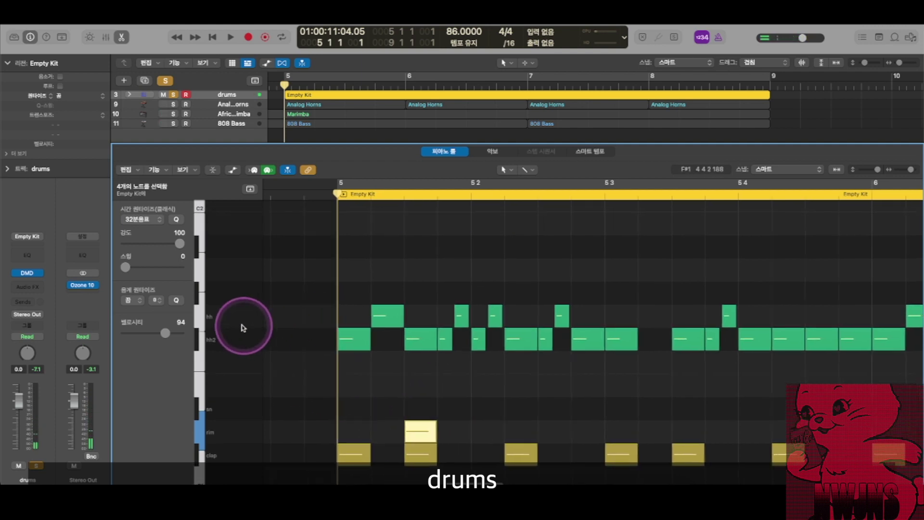
pyautogui.hscroll(-2, 257, 336)
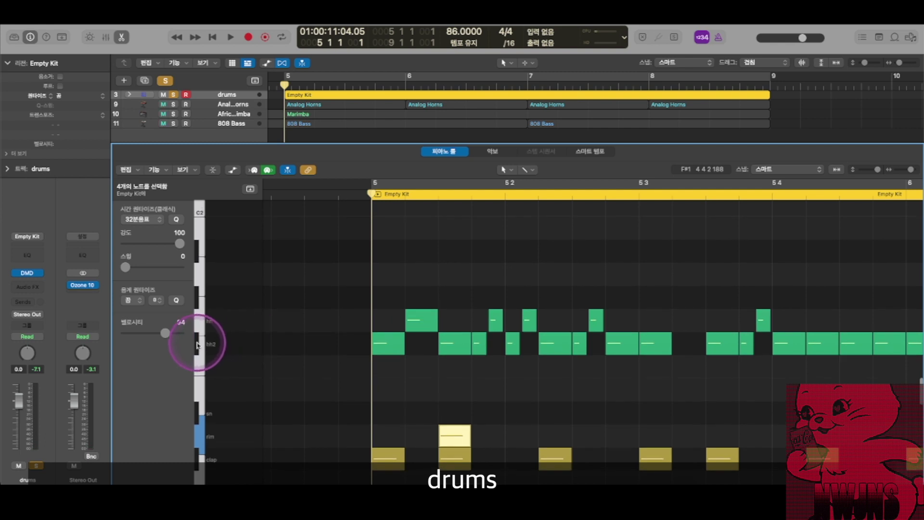
pyautogui.click(197, 345)
pyautogui.click(201, 327)
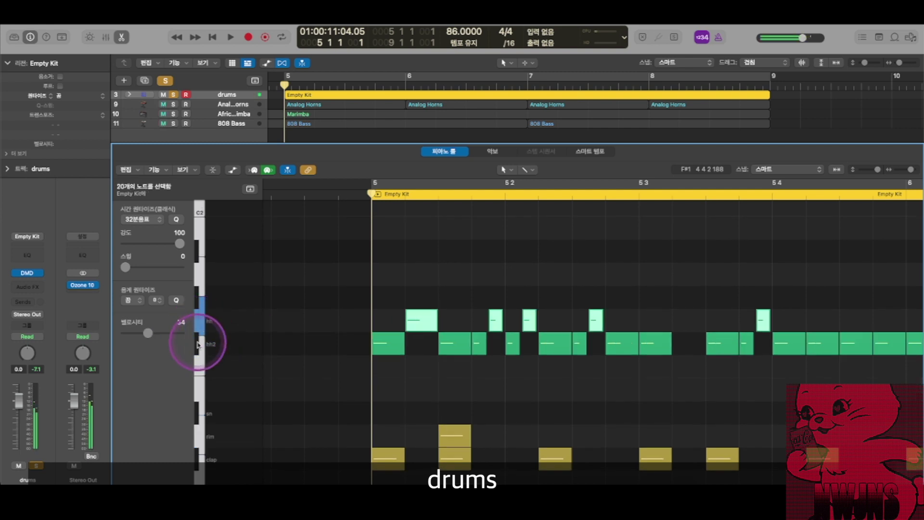
pyautogui.click(197, 344)
pyautogui.click(202, 327)
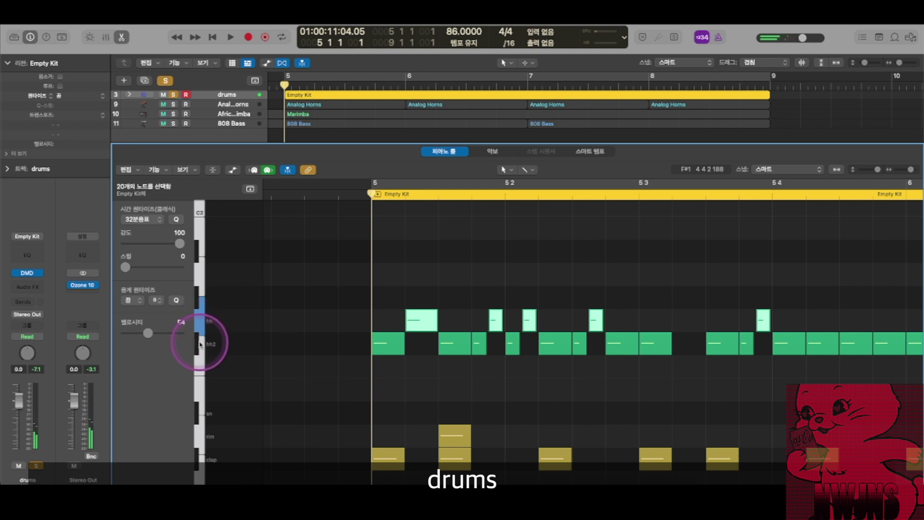
pyautogui.click(198, 344)
pyautogui.click(202, 323)
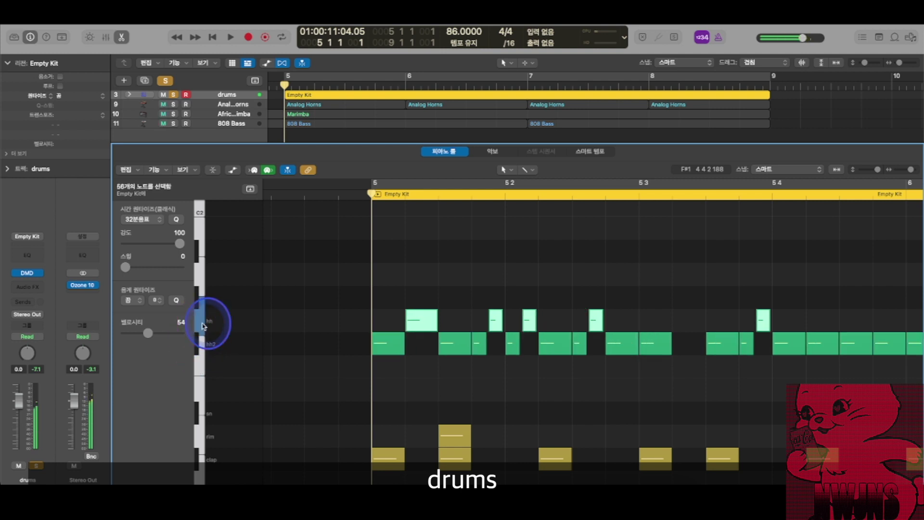
# Step: Close the Piano Roll, expand the drums track stack and enlarge the track heights
pyautogui.press('super+Up')
pyautogui.press('super+Up')
pyautogui.press('super+Left')
pyautogui.press('super+Down')
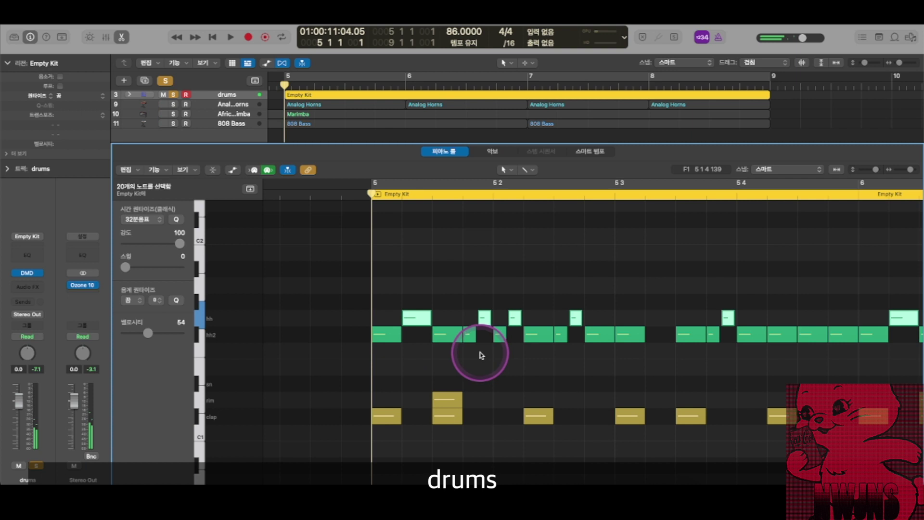
pyautogui.hscroll(1, 476, 353)
pyautogui.hscroll(-1, 476, 352)
pyautogui.press('p')
pyautogui.press('super+Down')
pyautogui.press('super+Down')
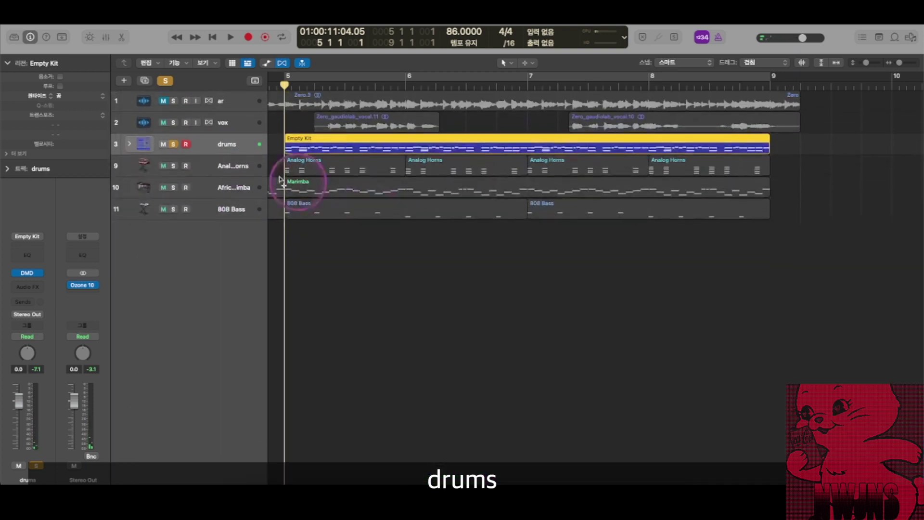
pyautogui.click(129, 151)
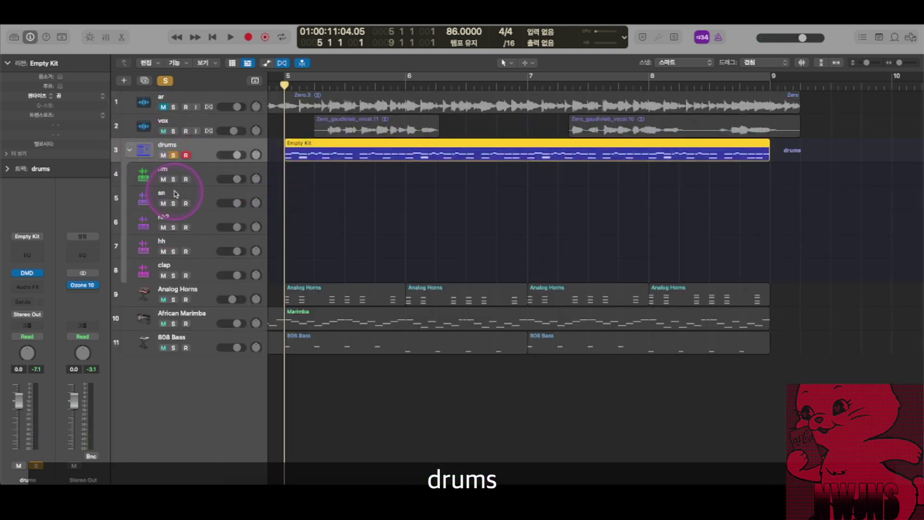
pyautogui.press('super+Down')
pyautogui.press('super+Down')
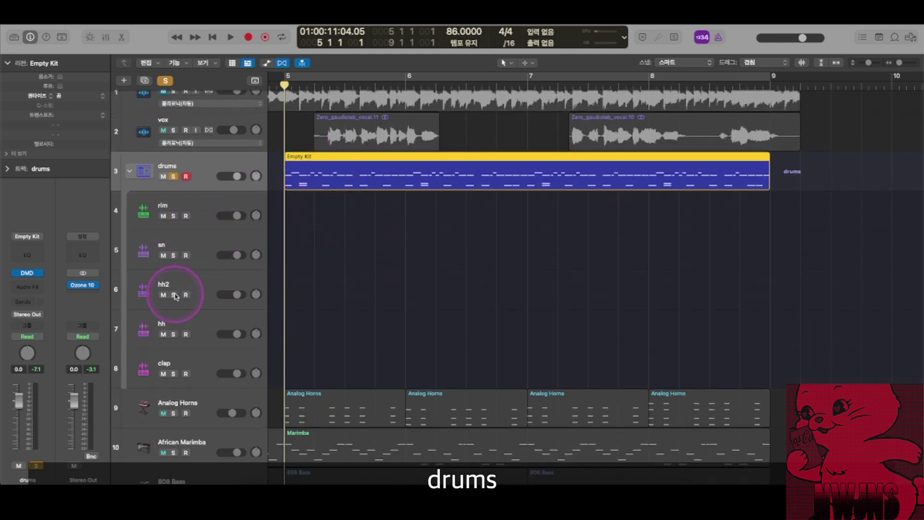
# Step: Solo hh2 and hh, play them from bar 5 and open the Empty Kit region in the Piano Roll during playback
pyautogui.press('space')
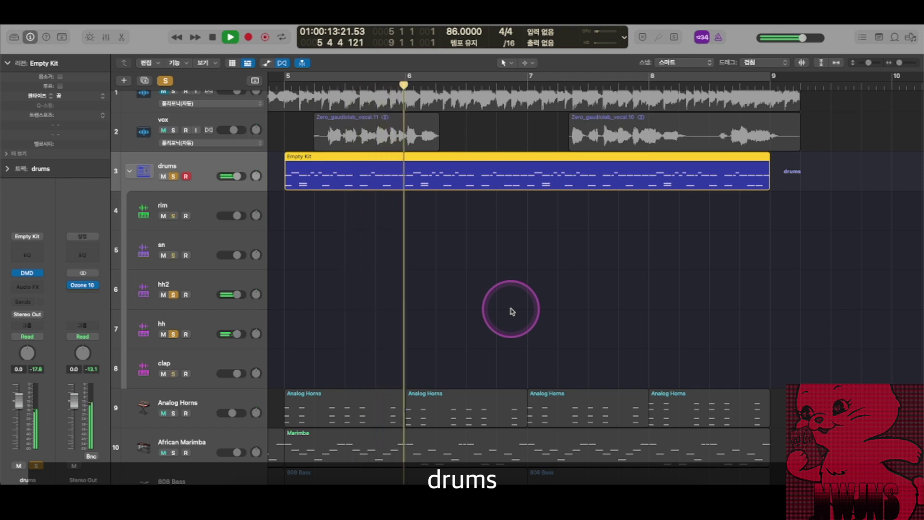
pyautogui.click(447, 188)
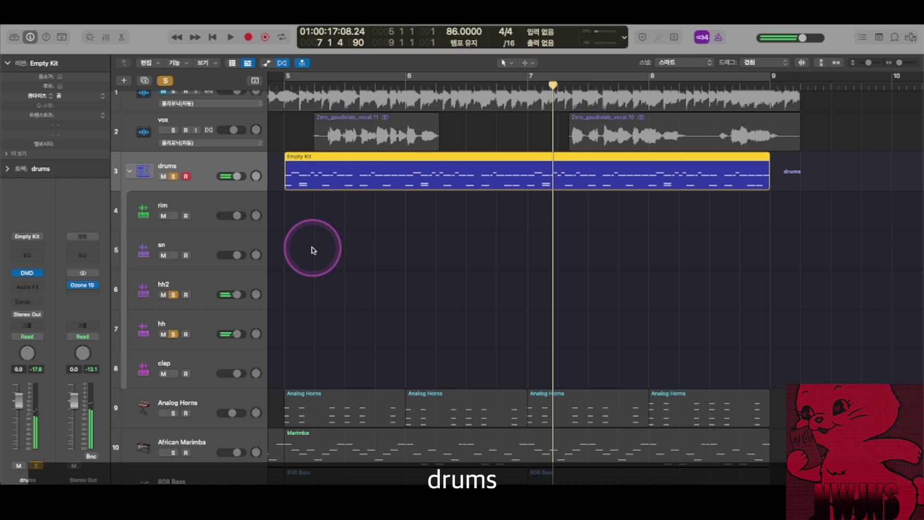
pyautogui.doubleClick(340, 187)
pyautogui.click(373, 190)
pyautogui.press('space')
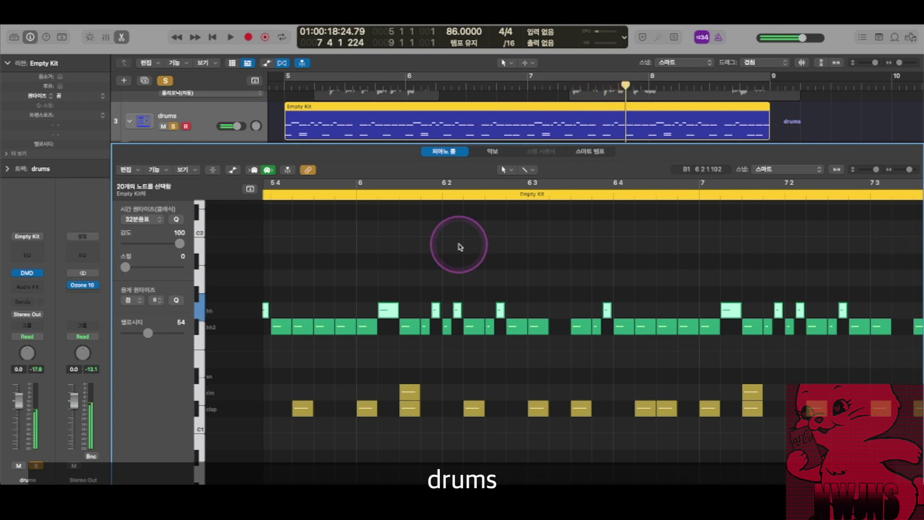
# Step: Close the Piano Roll and solo the whole drums stack, including rim, sn and clap
pyautogui.hscroll(-4, 437, 266)
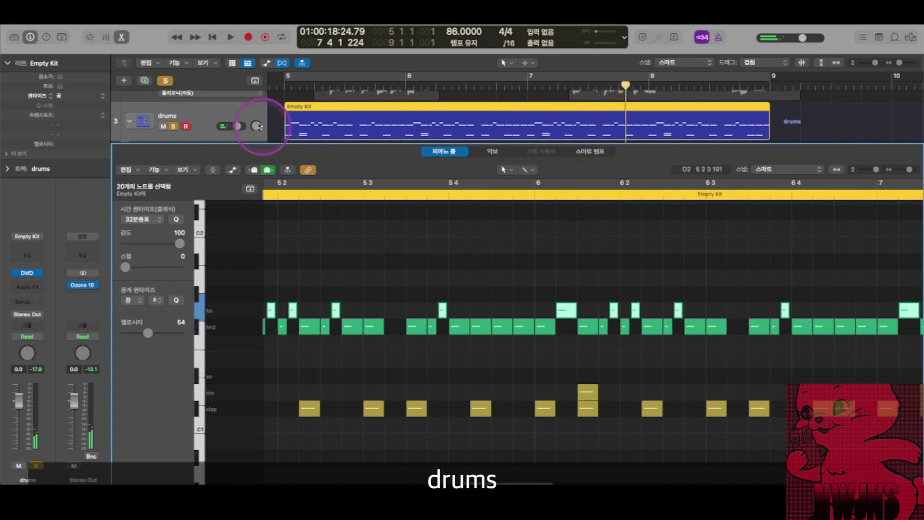
pyautogui.press('x')
pyautogui.press('x')
pyautogui.click(174, 171)
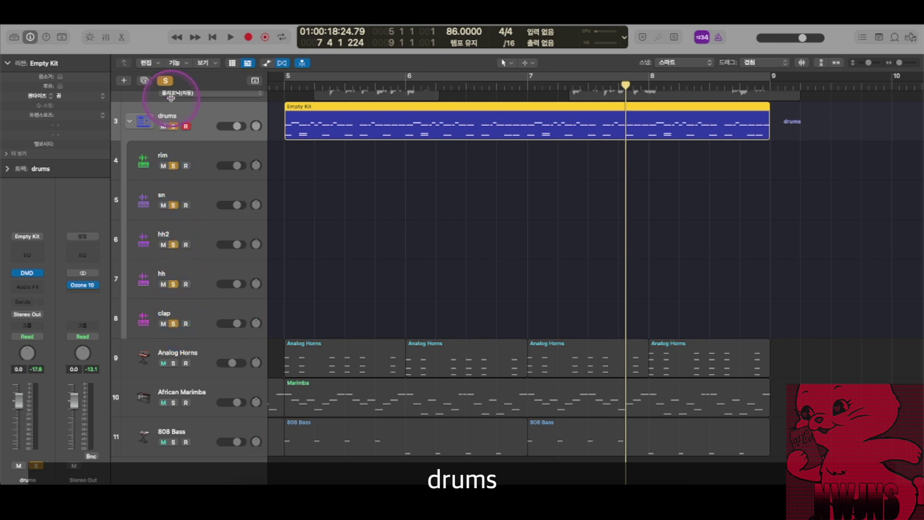
# Step: Open the Empty Kit region in the Piano Roll and play the full drum pattern until just past bar 9
pyautogui.doubleClick(309, 121)
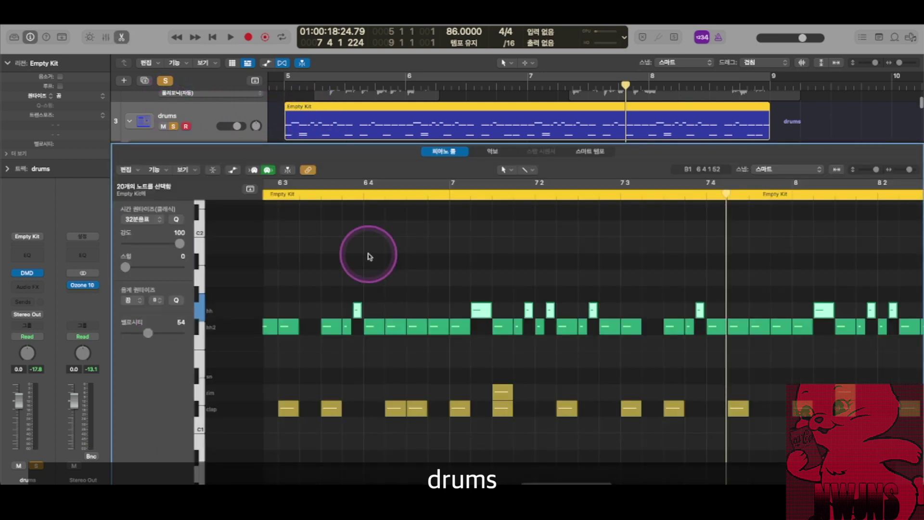
pyautogui.hotkey('shift', 'space')
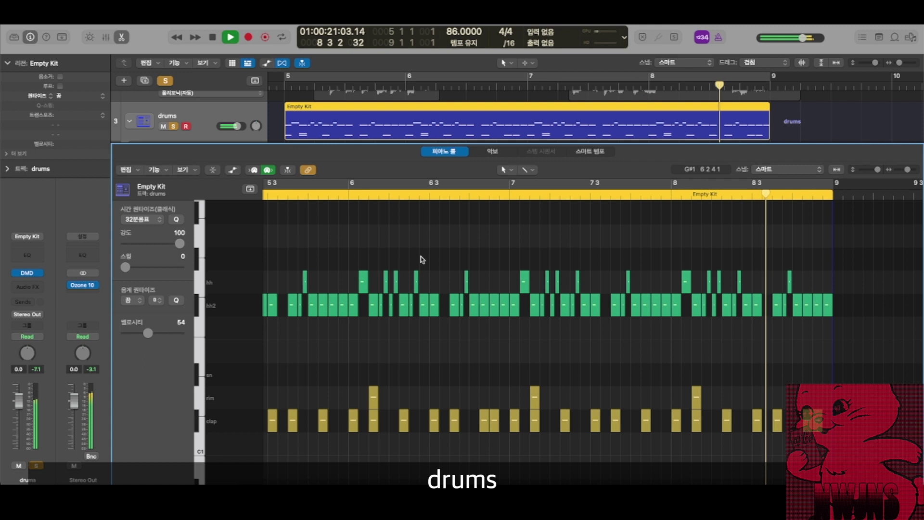
pyautogui.press('space')
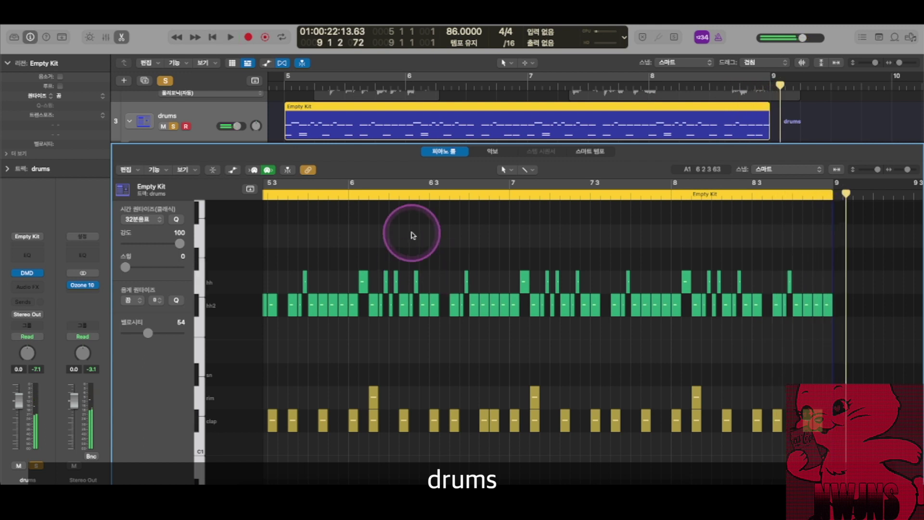
# Step: Close the Piano Roll and unsolo the drums track
pyautogui.press('p')
pyautogui.hscroll(-3, 434, 230)
pyautogui.click(174, 127)
pyautogui.click(341, 211)
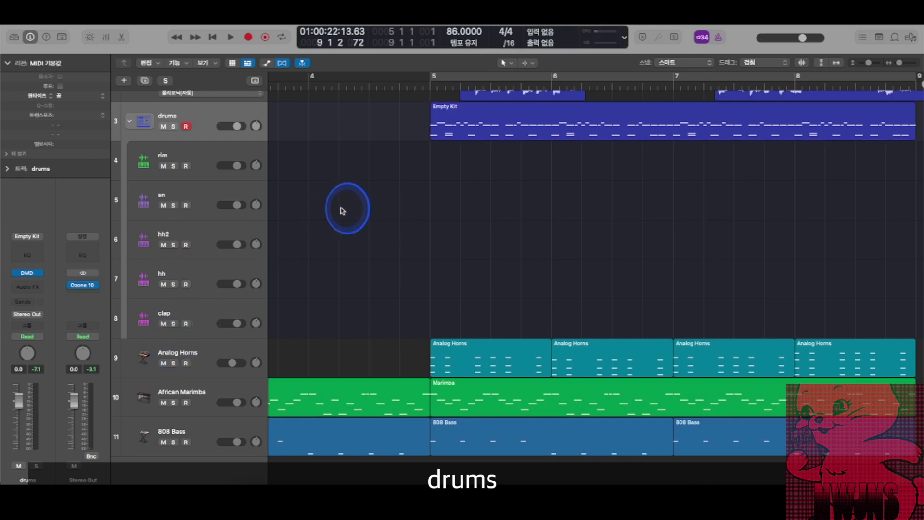
# Step: Collapse the drums track stack, set the playhead at bar 5 and enlarge the arrangement around it
pyautogui.click(229, 114)
pyautogui.click(120, 130)
pyautogui.click(131, 123)
pyautogui.click(452, 199)
pyautogui.click(429, 85)
pyautogui.scroll(1, 423, 212)
pyautogui.scroll(3, 465, 247)
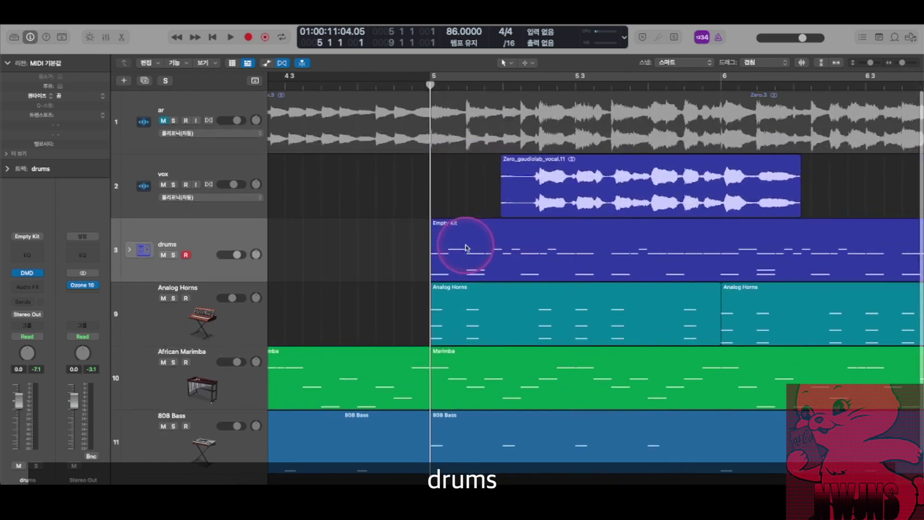
# Step: Open the drums' Empty Kit region in the Piano Roll and examine the hi-hat, rim and clap pattern from bar 5
pyautogui.hscroll(2, 426, 248)
pyautogui.click(421, 256)
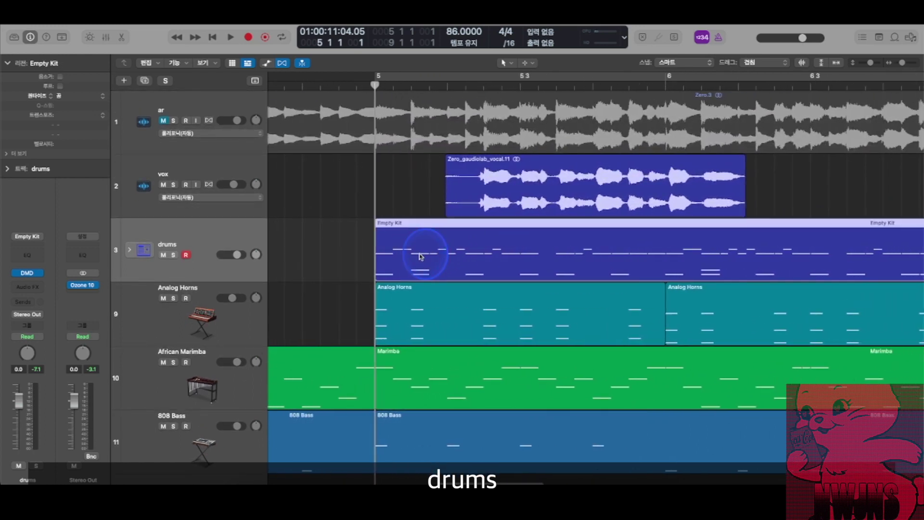
pyautogui.doubleClick(421, 256)
pyautogui.press('super+Right')
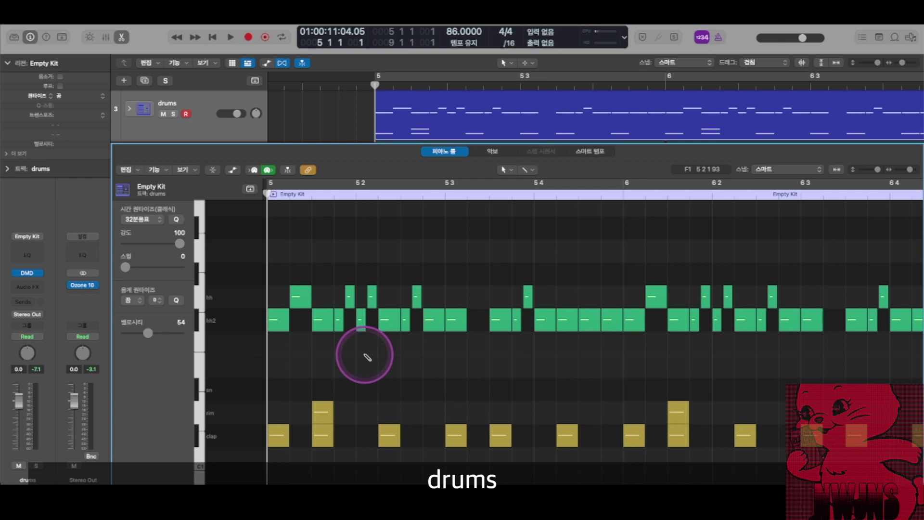
pyautogui.press('super+Right')
pyautogui.press('super+Right')
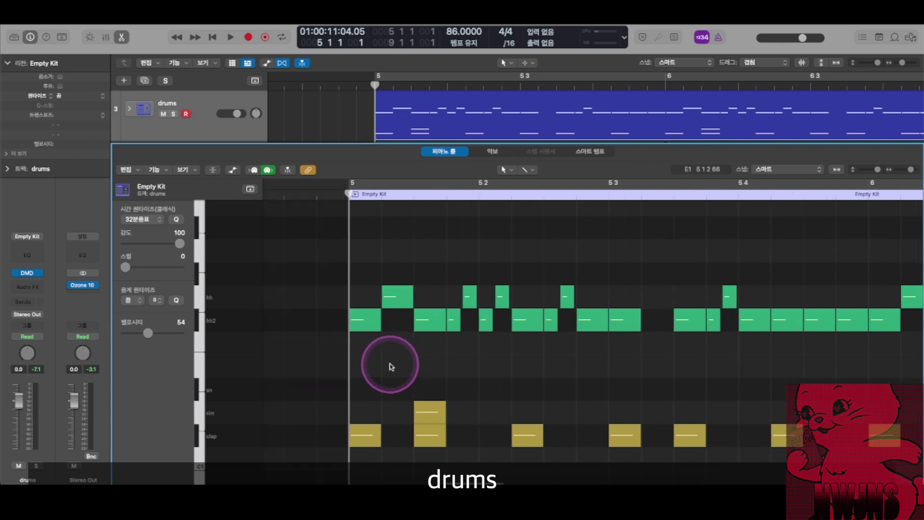
pyautogui.scroll(-1, 391, 367)
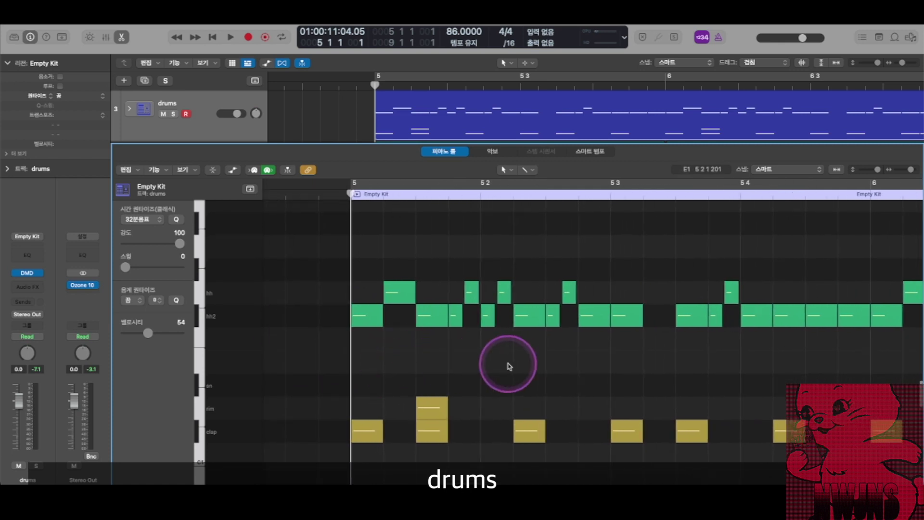
pyautogui.hscroll(3, 505, 367)
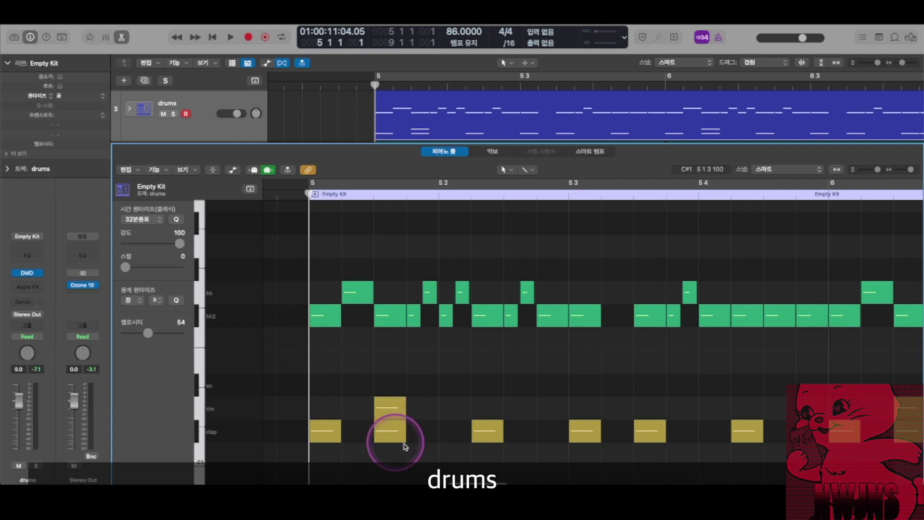
pyautogui.scroll(-4, 525, 363)
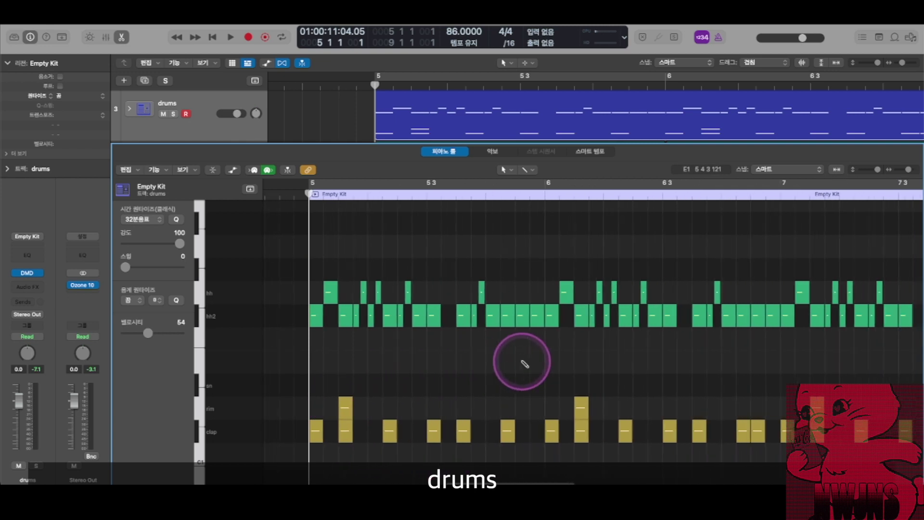
# Step: Inspect the drum region's hi-hat, rim and clap notes from bar 5 up close and close the Piano Roll
pyautogui.scroll(6, 524, 364)
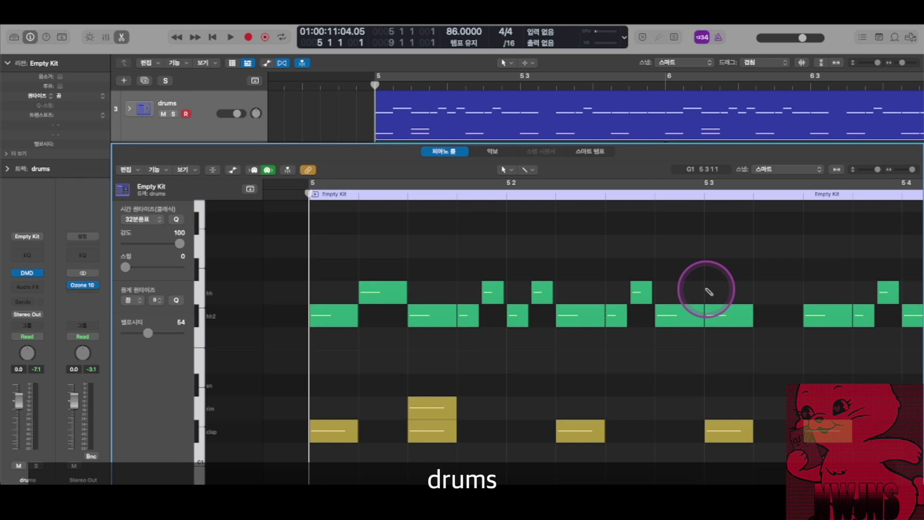
pyautogui.press('super+Left')
pyautogui.press('super+Left')
pyautogui.press('super+Left')
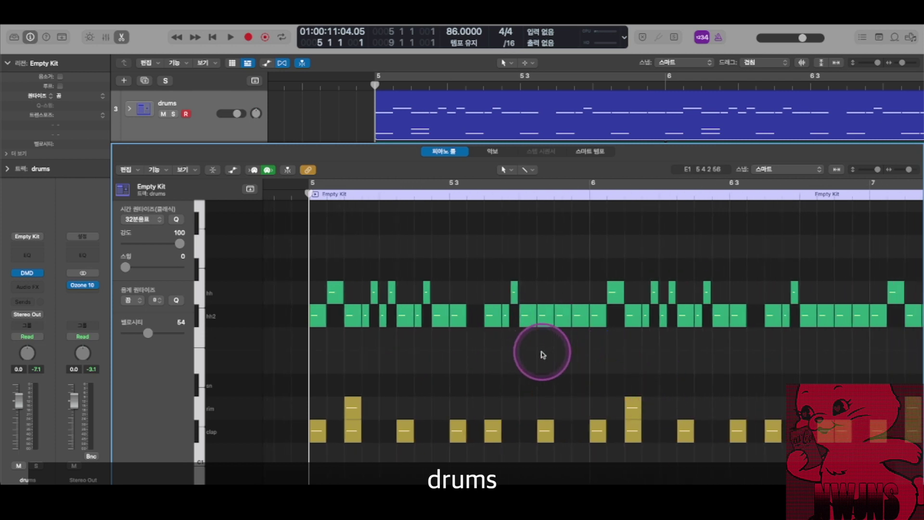
pyautogui.press('super+Left')
pyautogui.press('e')
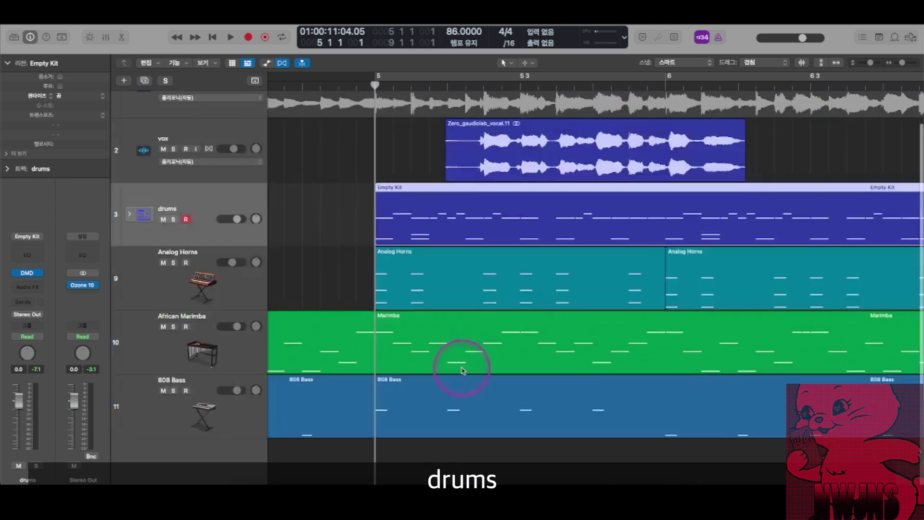
# Step: Deselect the drum region, mute the vox track and play the instrumental from bar 5 to bar 9
pyautogui.click(337, 212)
pyautogui.scroll(-3, 367, 226)
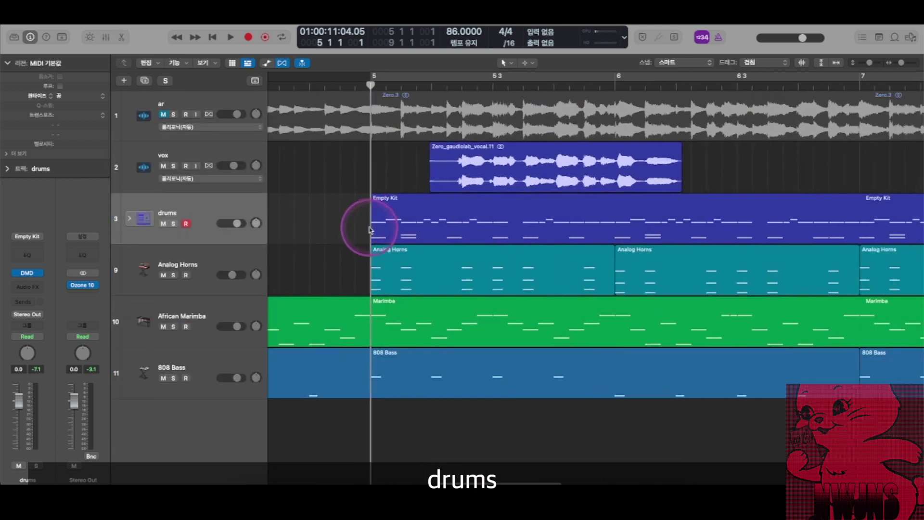
pyautogui.scroll(2, 379, 245)
pyautogui.scroll(-5, 378, 248)
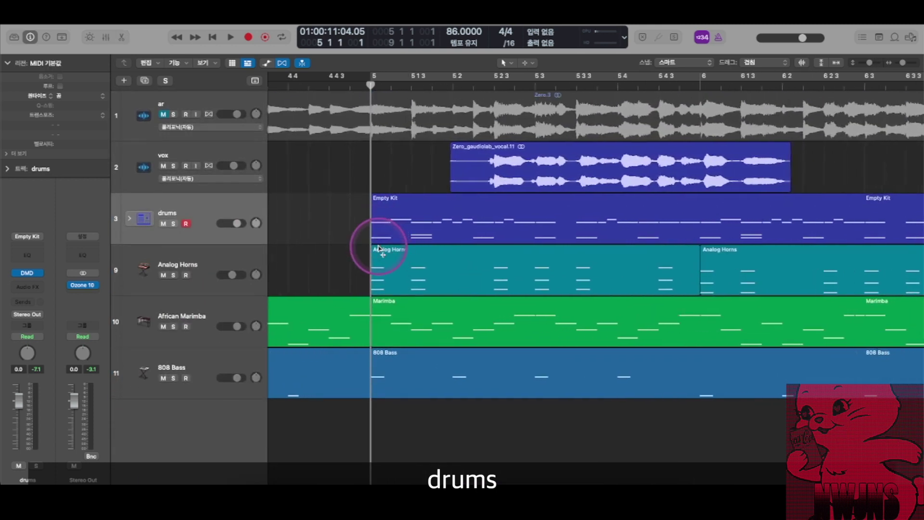
pyautogui.scroll(-1, 379, 249)
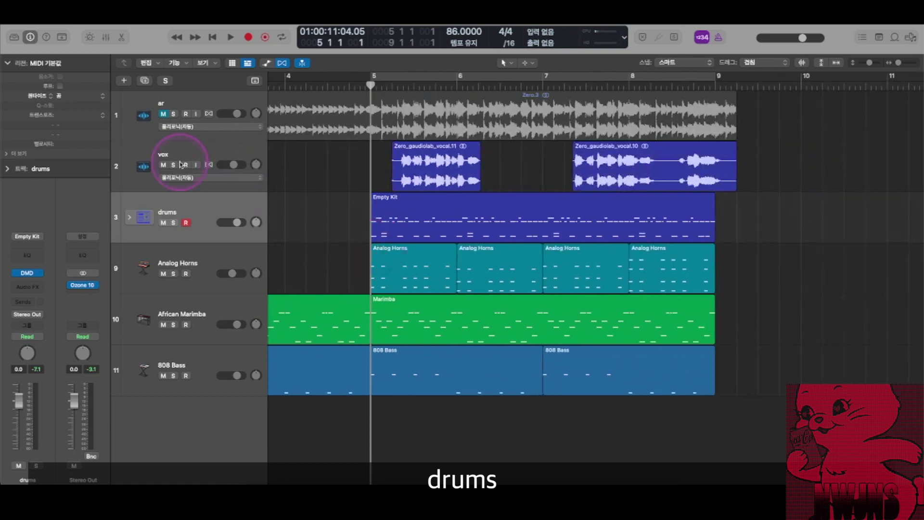
pyautogui.click(164, 165)
pyautogui.press('space')
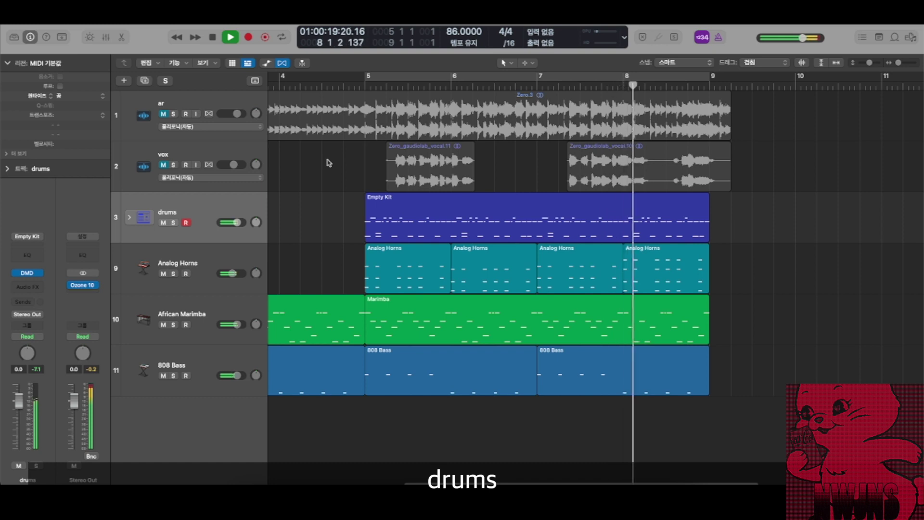
pyautogui.click(248, 179)
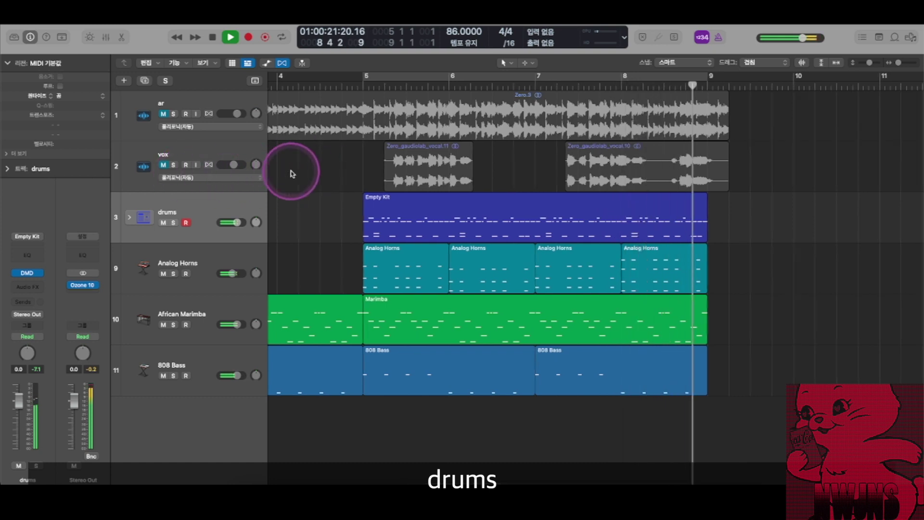
pyautogui.press('space')
# Step: Unmute the vox track and start playing the full arrangement with vocals from bar 1
pyautogui.press('super+Down')
pyautogui.press('super+Down')
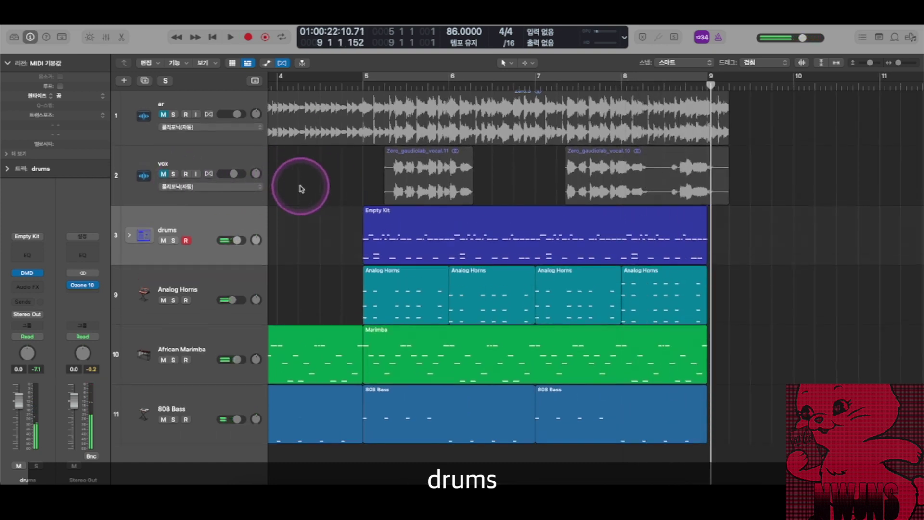
pyautogui.hscroll(-4, 343, 197)
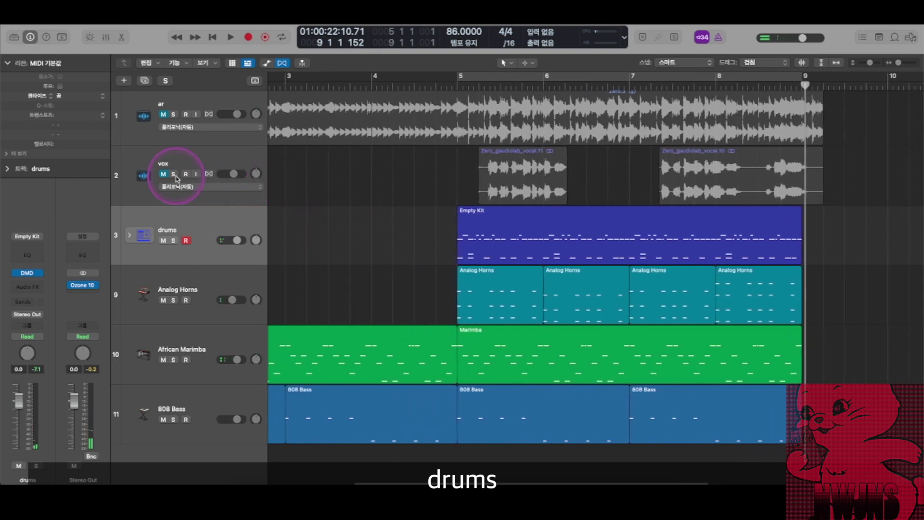
pyautogui.click(169, 176)
pyautogui.scroll(-3, 433, 142)
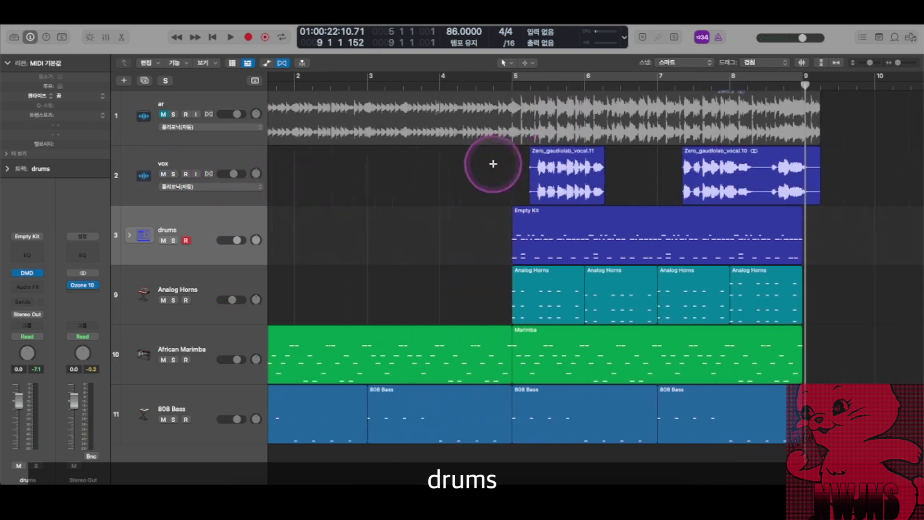
pyautogui.click(269, 84)
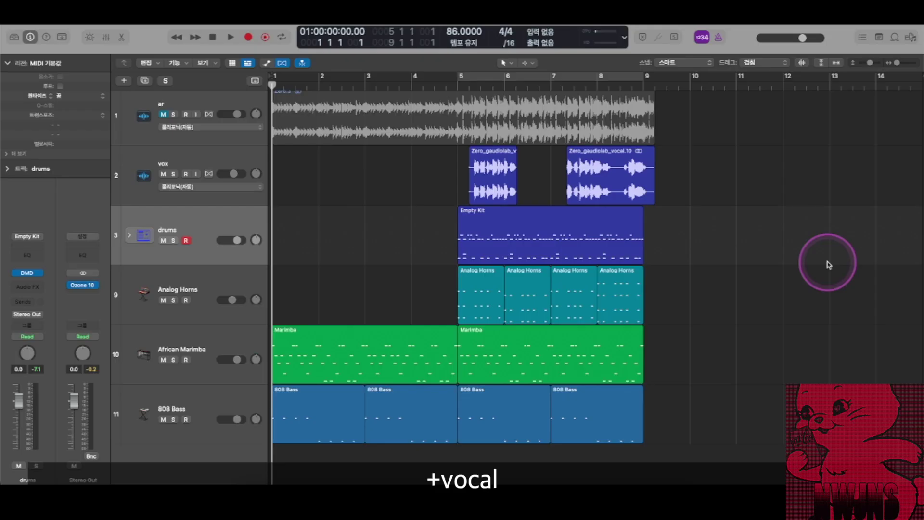
pyautogui.press('space')
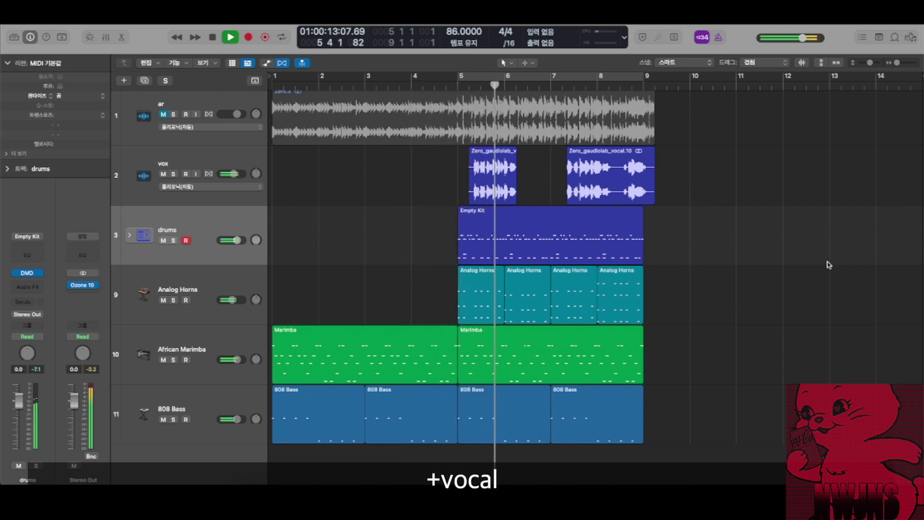
pyautogui.click(827, 264)
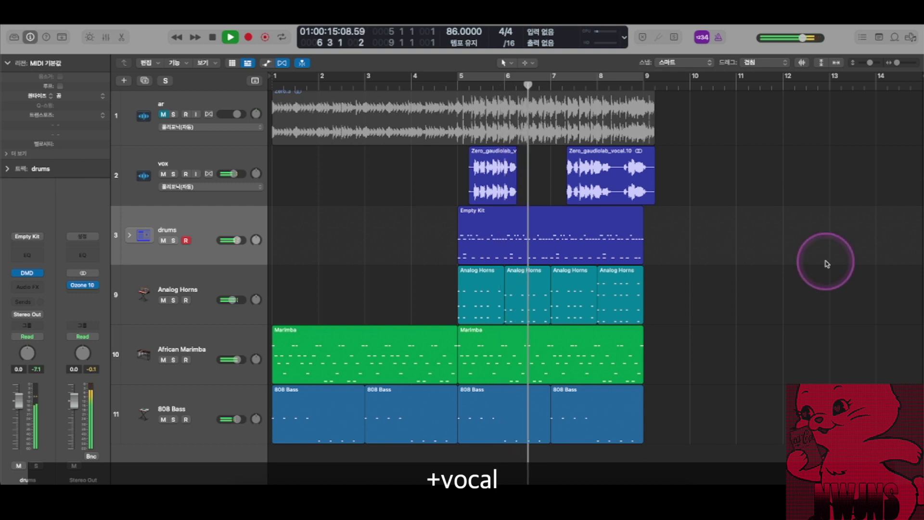